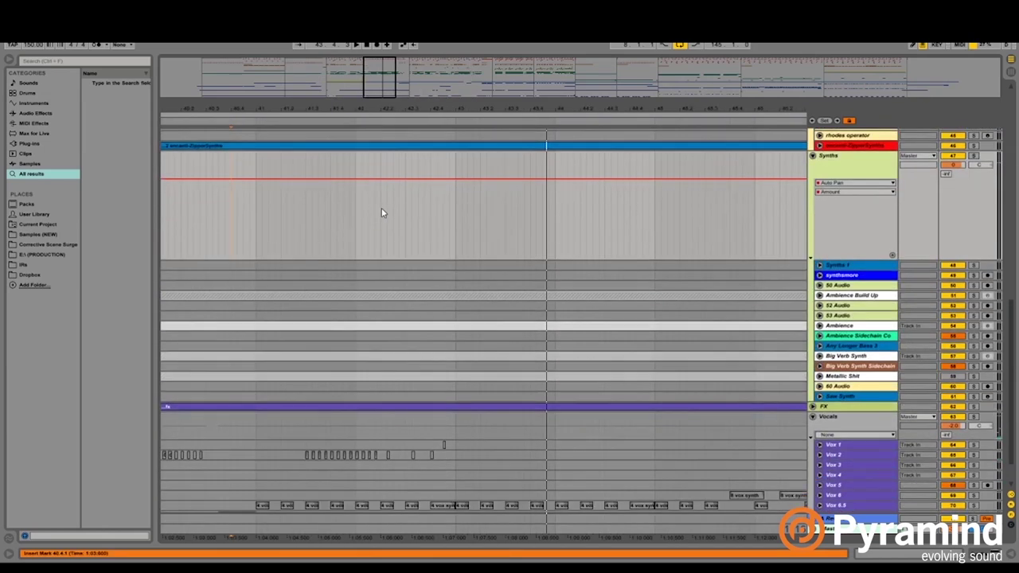
Step: Play back the soloed Mid Bass 3 track and select its passage from 41.3.1 to 43.1.1
scroll(381, 212, "down", 2)
right_click(567, 415)
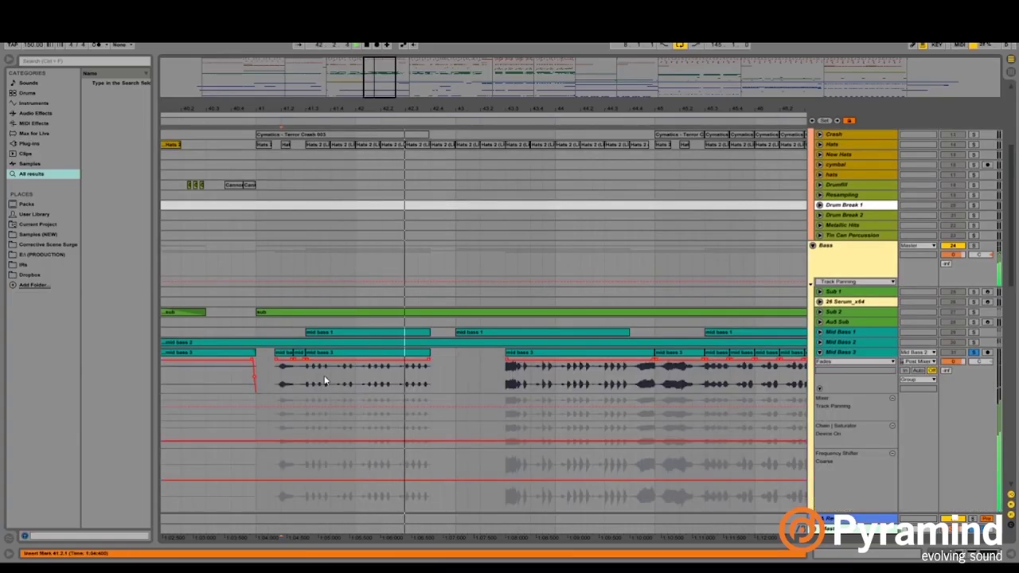
left_click(309, 380)
key("space")
left_click_drag(455, 386, 293, 382)
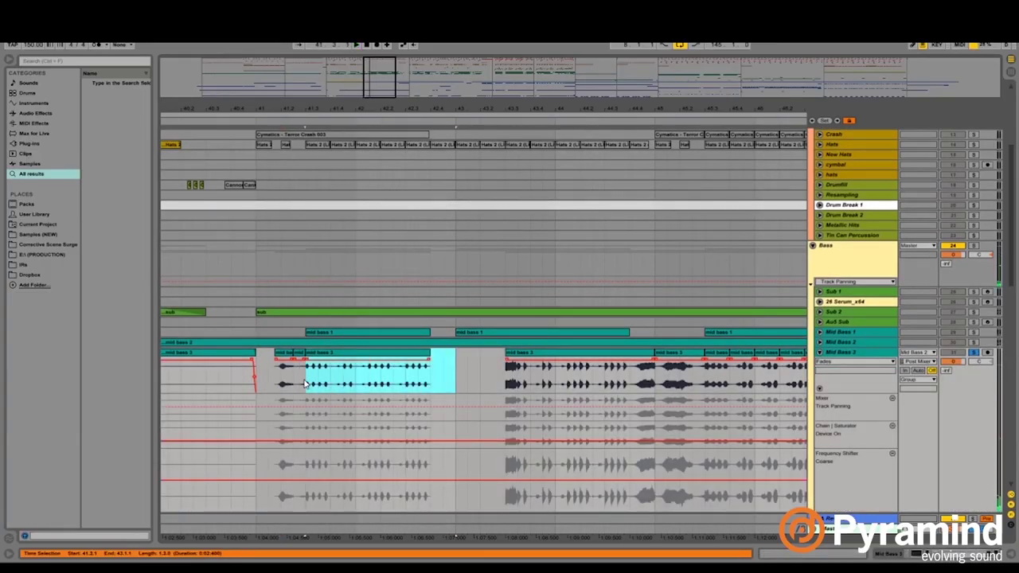
Step: Find the Woodblock1 sample and place it on a new audio track directly below Mid Bass 3
key("ctrl+f")
type("woodblock")
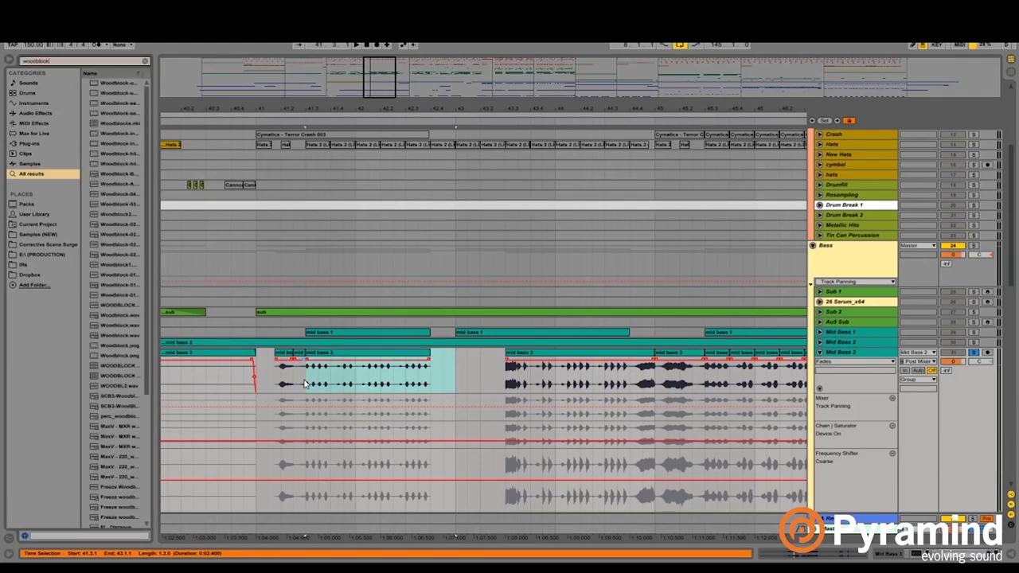
left_click(123, 266)
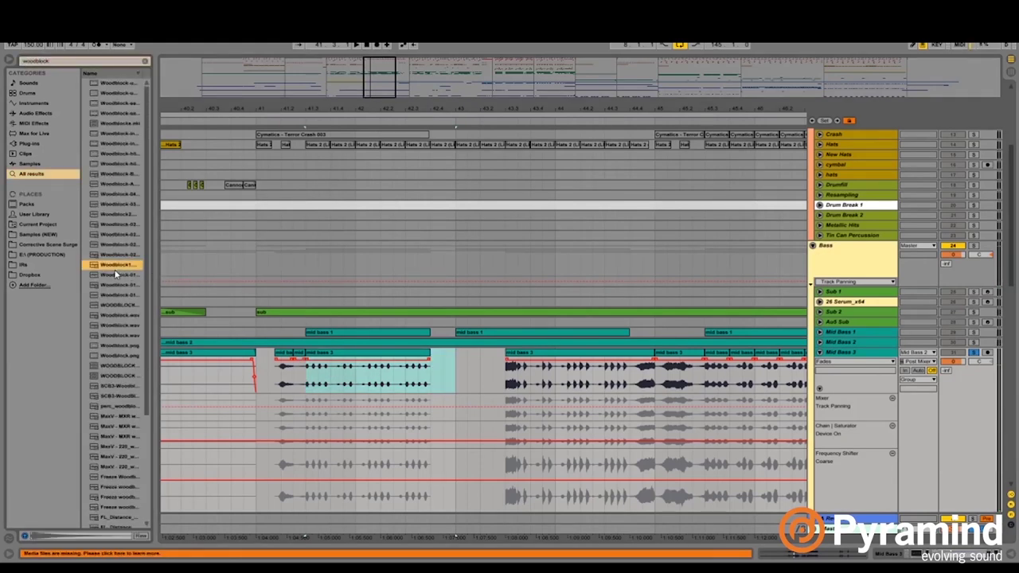
left_click(820, 353)
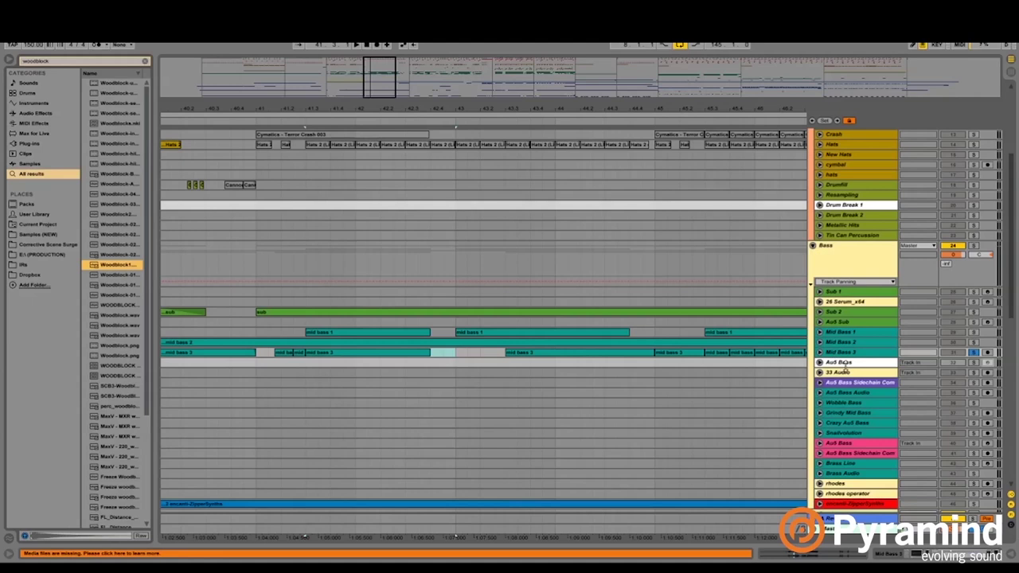
left_click(852, 353)
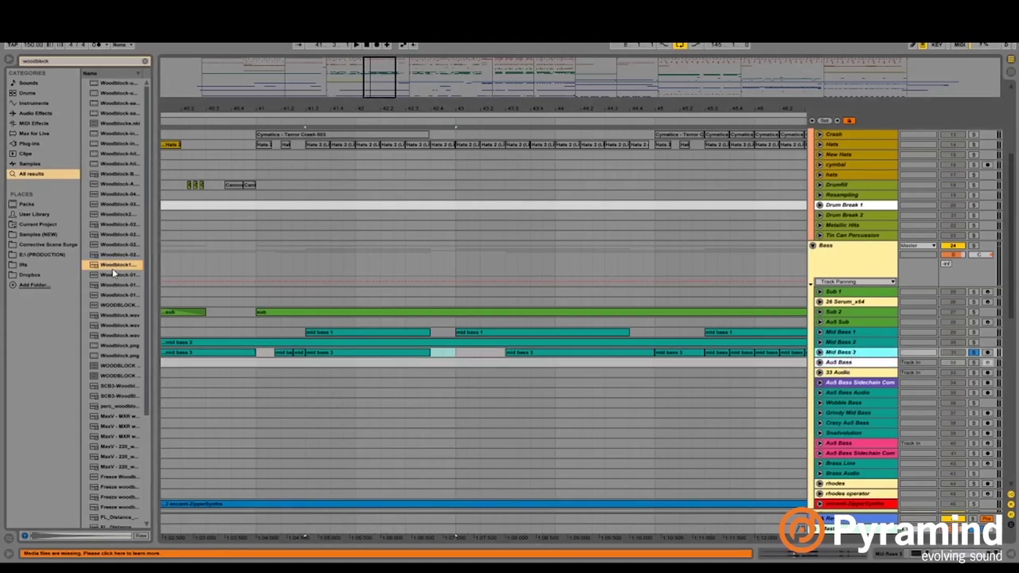
left_click_drag(114, 272, 307, 377)
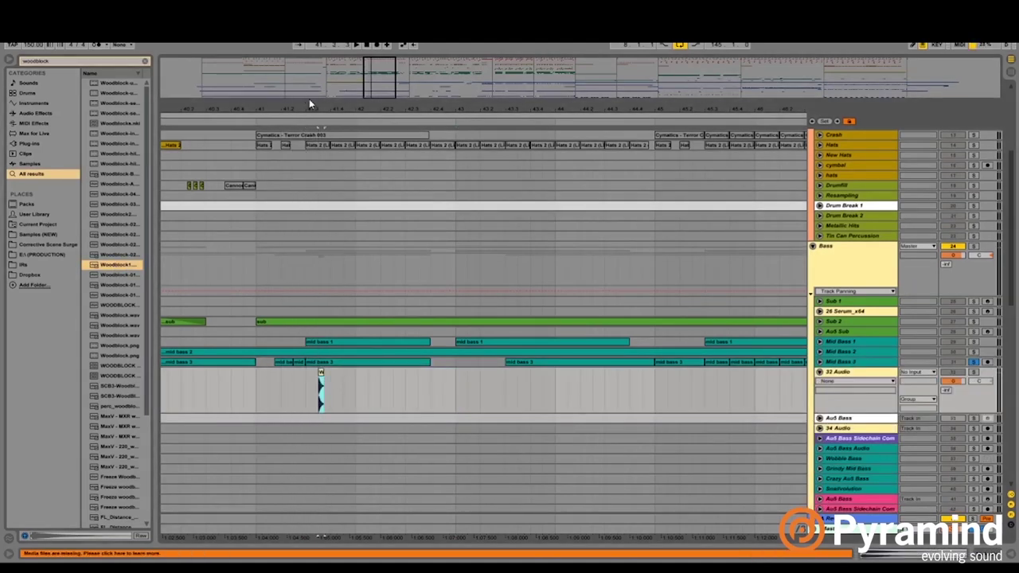
Step: Show the device chain of Mid Bass 3 and unfold the track so its waveform can guide the woodblock placement
left_click_drag(303, 112, 303, 199)
scroll(820, 280, "down", 2)
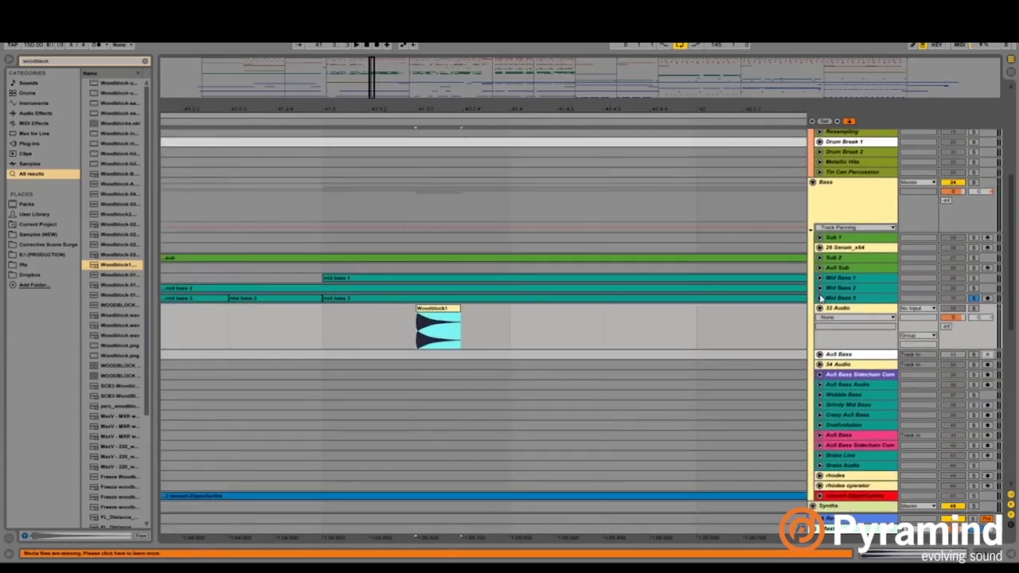
double_click(834, 299)
left_click_drag(932, 553, 997, 546)
left_click(847, 443)
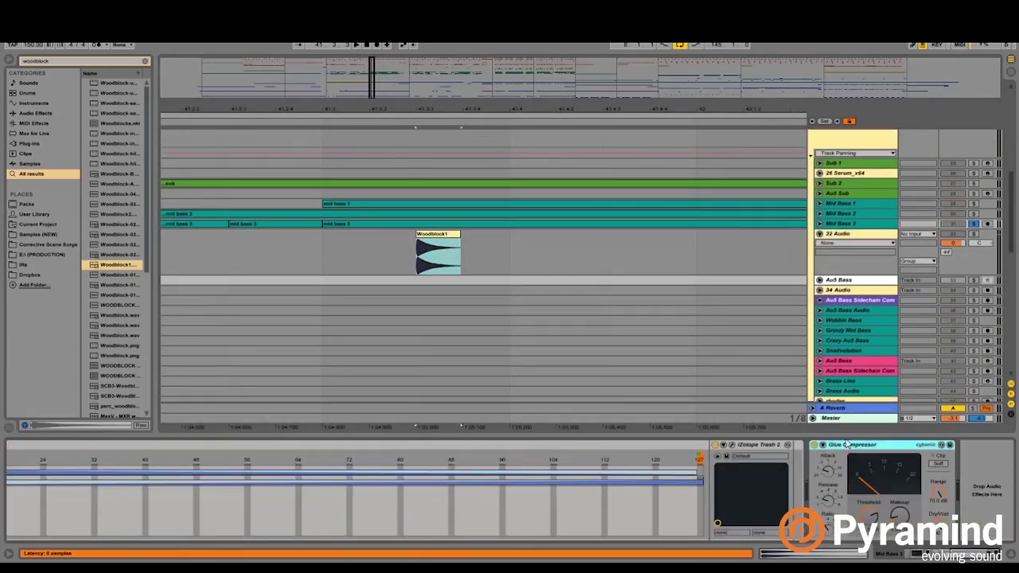
left_click(820, 214)
left_click(820, 214)
left_click(820, 223)
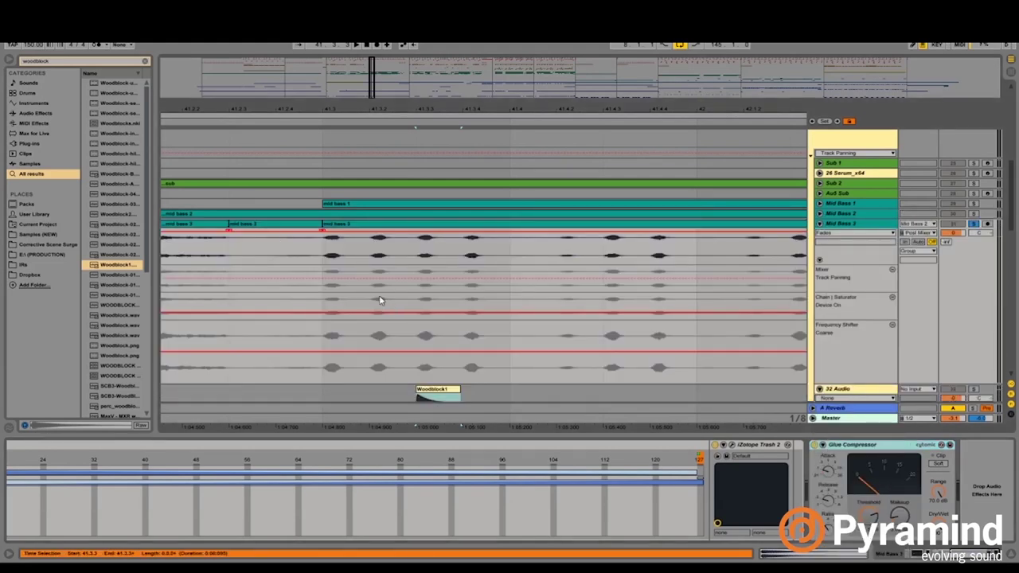
Step: Move the Woodblock1 clip to 41.3.1, where the bass stutter starts, and set the arrangement grid to 1/16
left_click(333, 268)
key("space")
scroll(361, 270, "down", 2)
left_click_drag(427, 304, 333, 317)
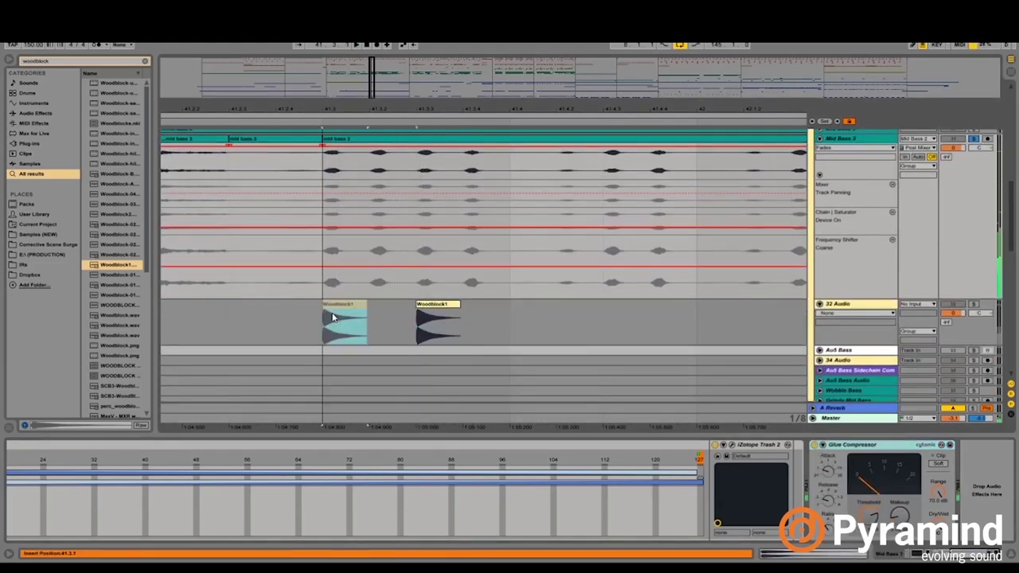
right_click(386, 325)
left_click(456, 401)
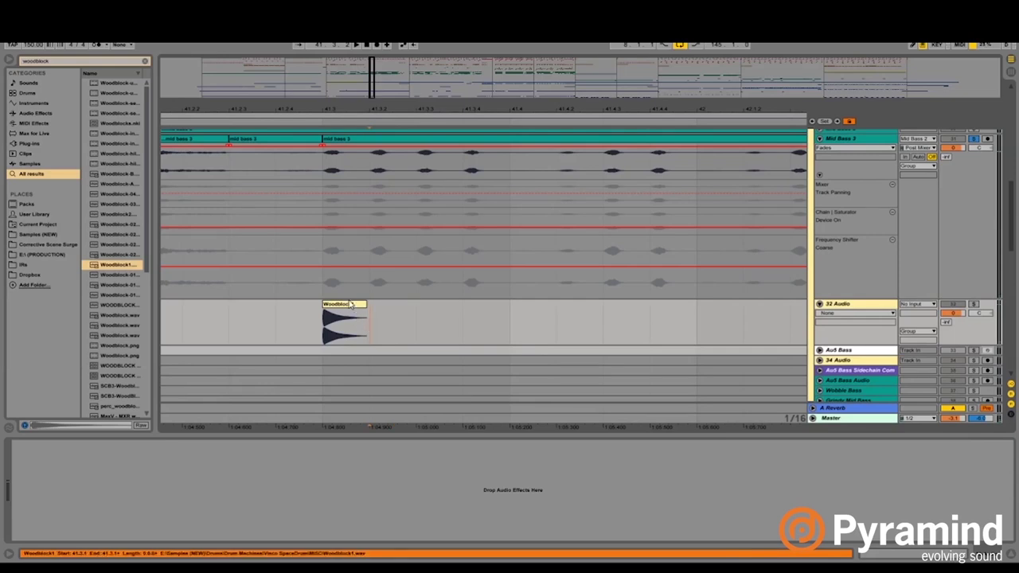
Step: Duplicate the Woodblock1 clip into continuous sixteenth-note hits from 41.3.1 to the end of the mid bass 3 clip
left_click(362, 324)
key("ctrl+d")
key("ctrl+d")
key("ctrl+d")
left_click(345, 305, "shift")
key("ctrl+d")
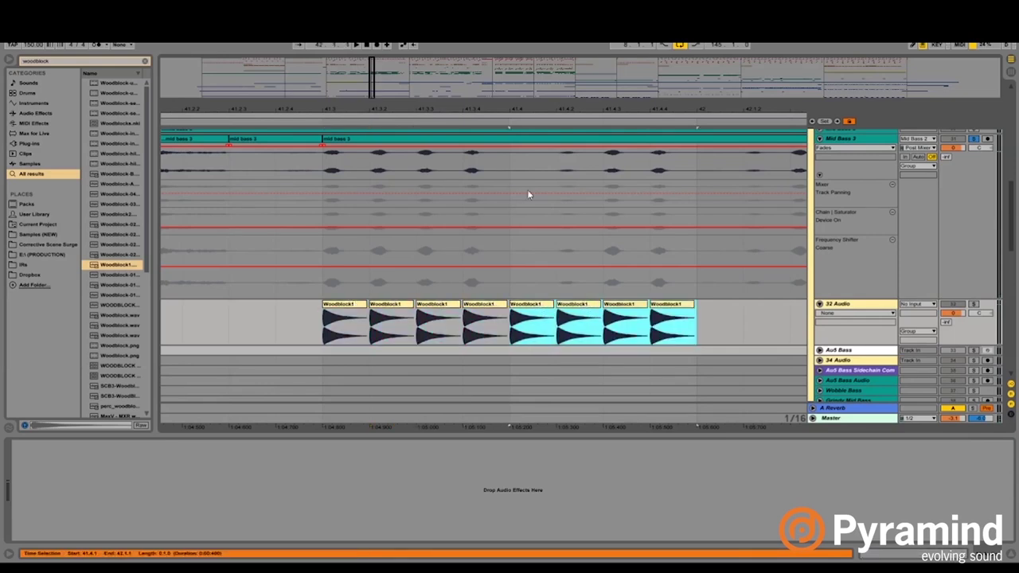
key("ctrl+d")
left_click_drag(600, 110, 413, 84)
key("ctrl+d")
key("ctrl+d")
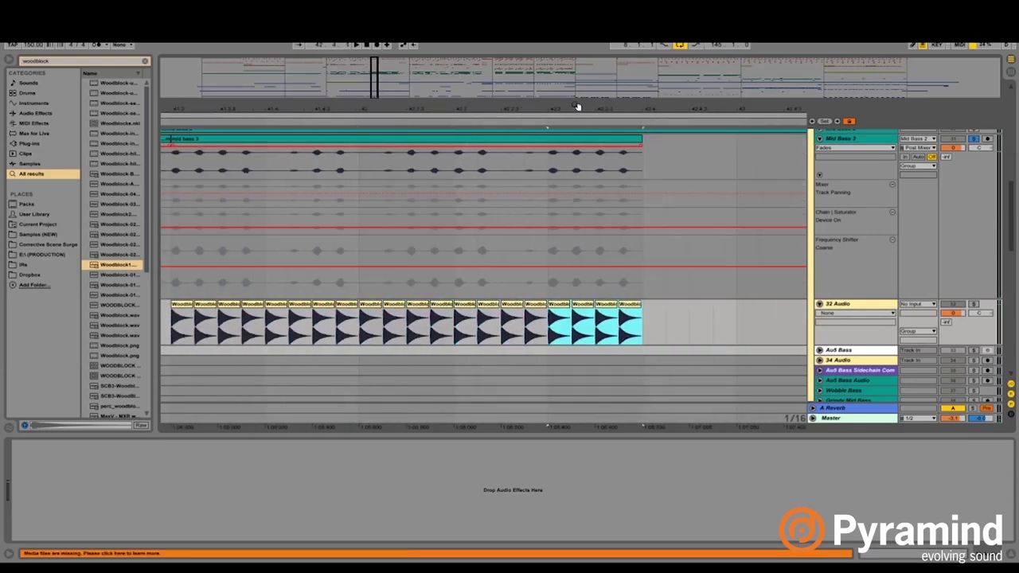
Step: Play the woodblock pattern from 41.3.1, solo the 32 Audio track and lower its volume
left_click_drag(578, 111, 578, 100)
left_click(439, 309)
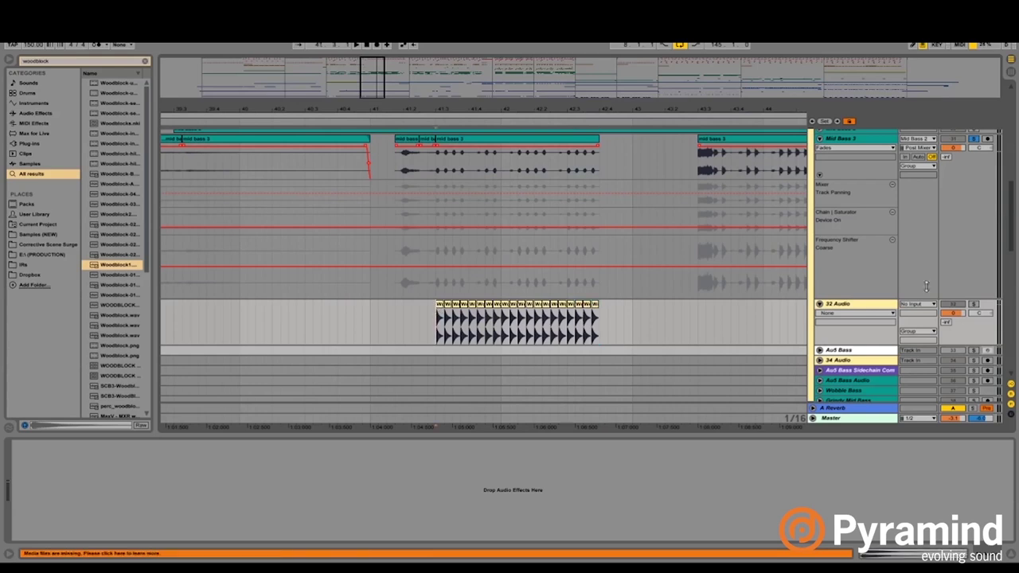
key("space")
left_click(973, 305)
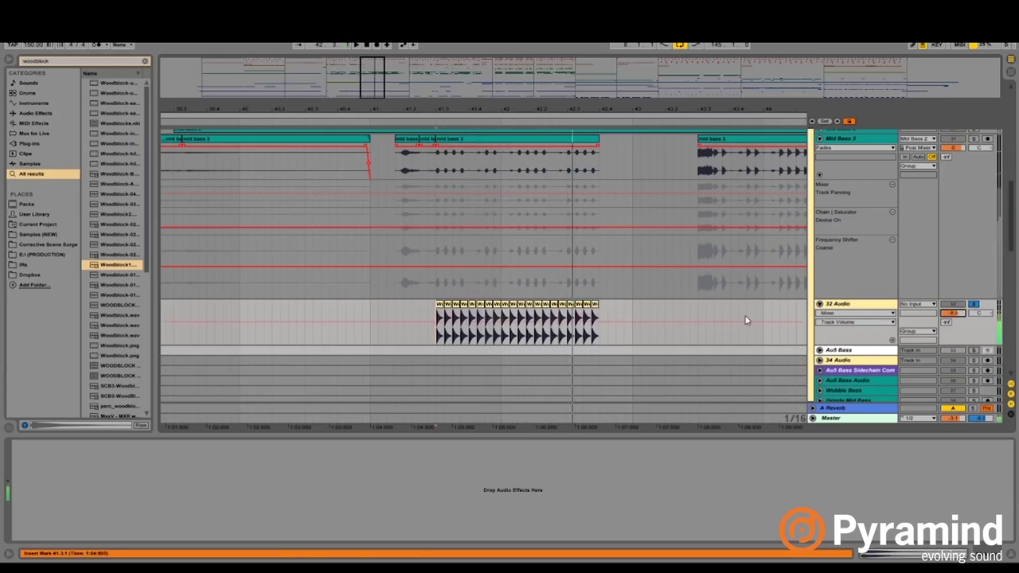
Step: Add a Compressor to the 32 Audio track and enable its sidechain with SC Input, Post FX as the source
key("ctrl+f")
type("compre")
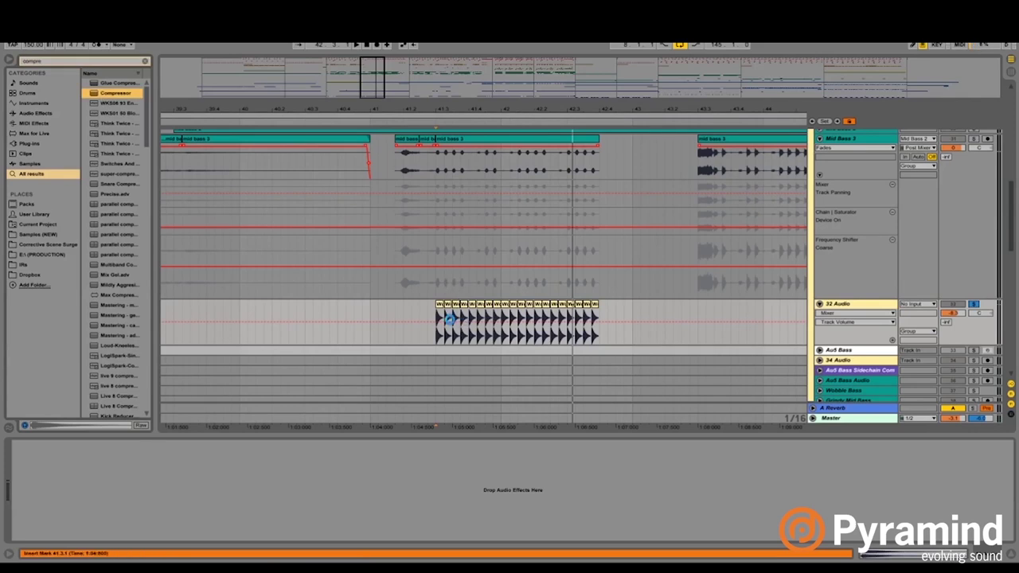
left_click(26, 446)
left_click(36, 456)
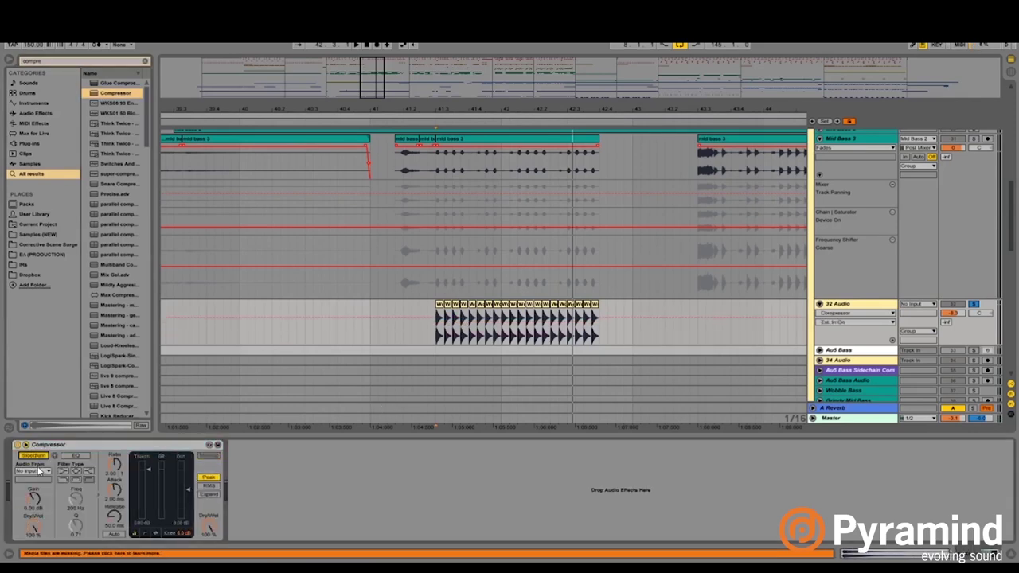
left_click(38, 471)
left_click(38, 471)
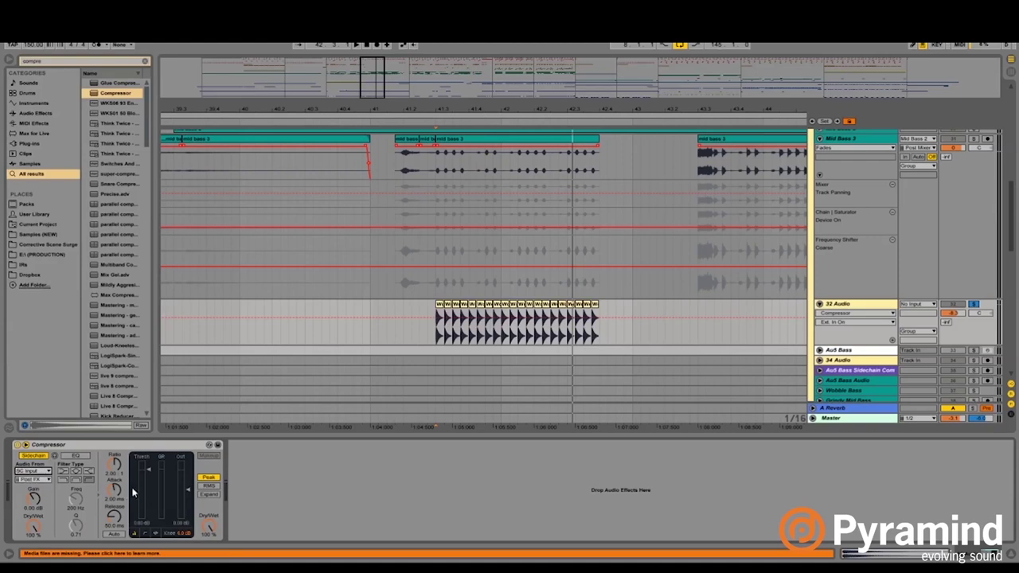
Step: Set the Compressor's ratio to inf:1 and its threshold to about -17.1 dB during playback
key("space")
left_click_drag(148, 496, 148, 508)
left_click_drag(115, 465, 115, 422)
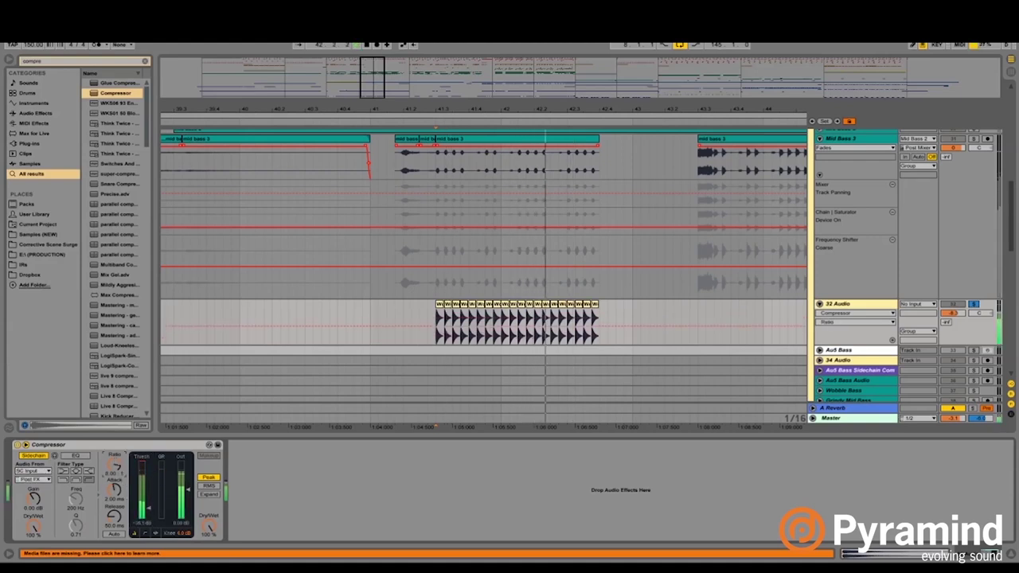
key("space")
key("space")
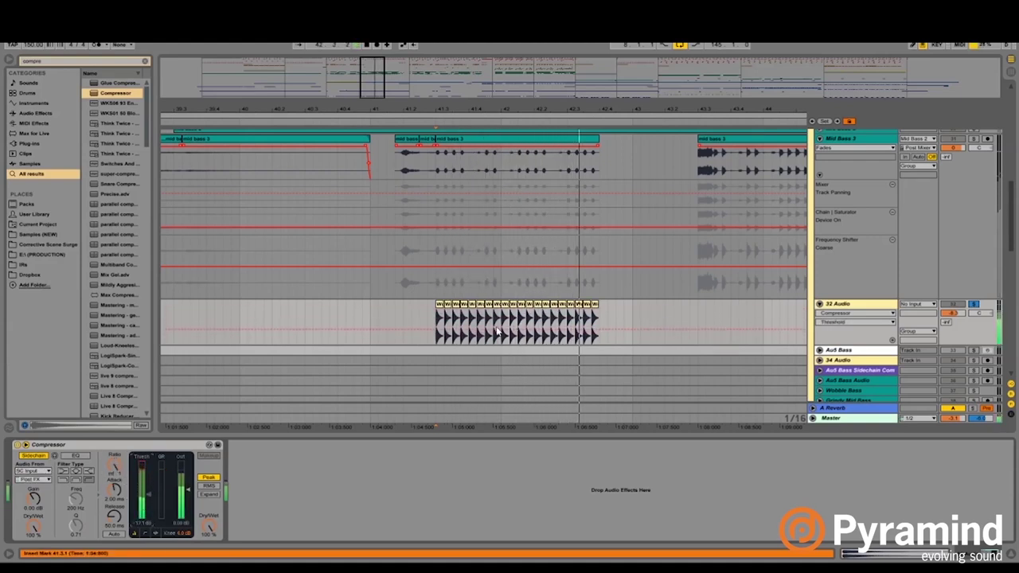
Step: Insert a Saturator before the Compressor with about 15.6 dB drive, about -6 dB output and a raised Base amount
scroll(699, 177, "up", 2)
key("ctrl+f")
type("satur")
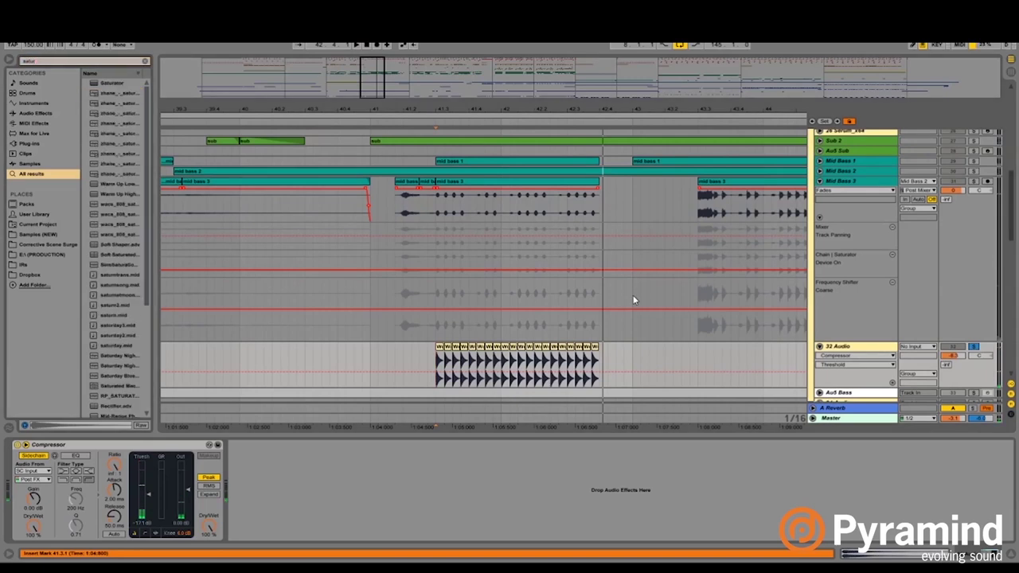
left_click_drag(111, 82, 24, 461)
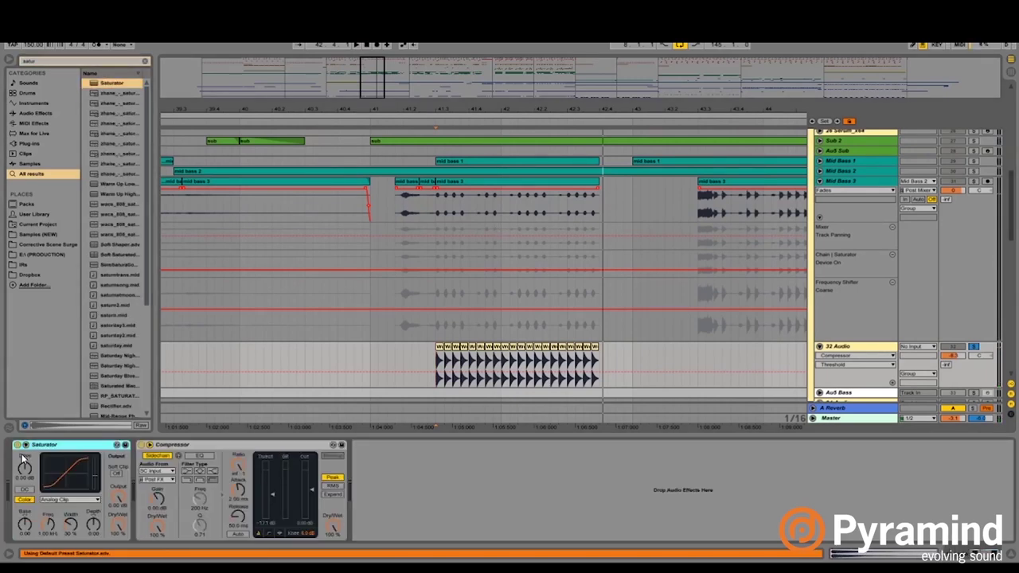
left_click_drag(24, 468, 25, 464)
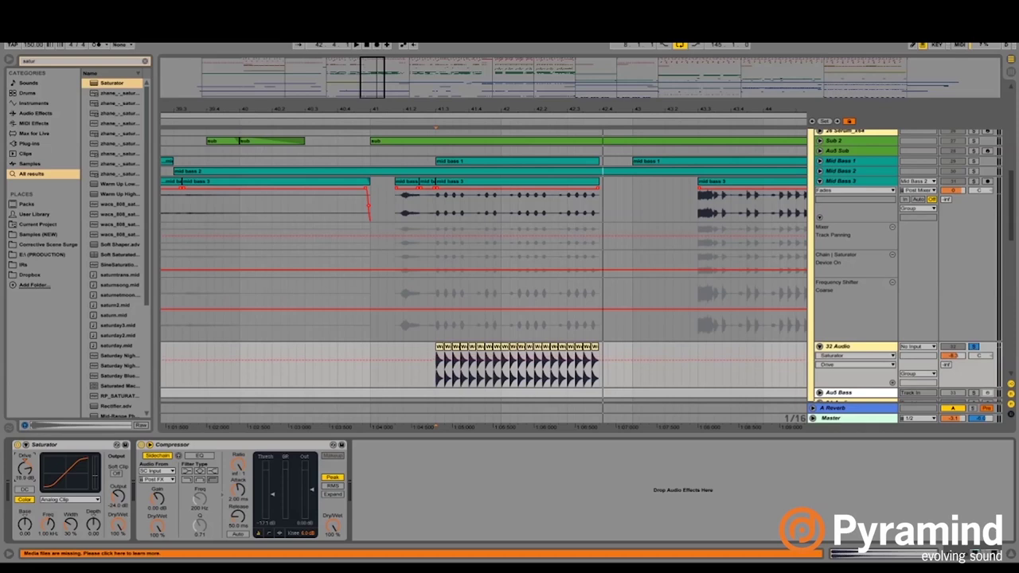
key("space")
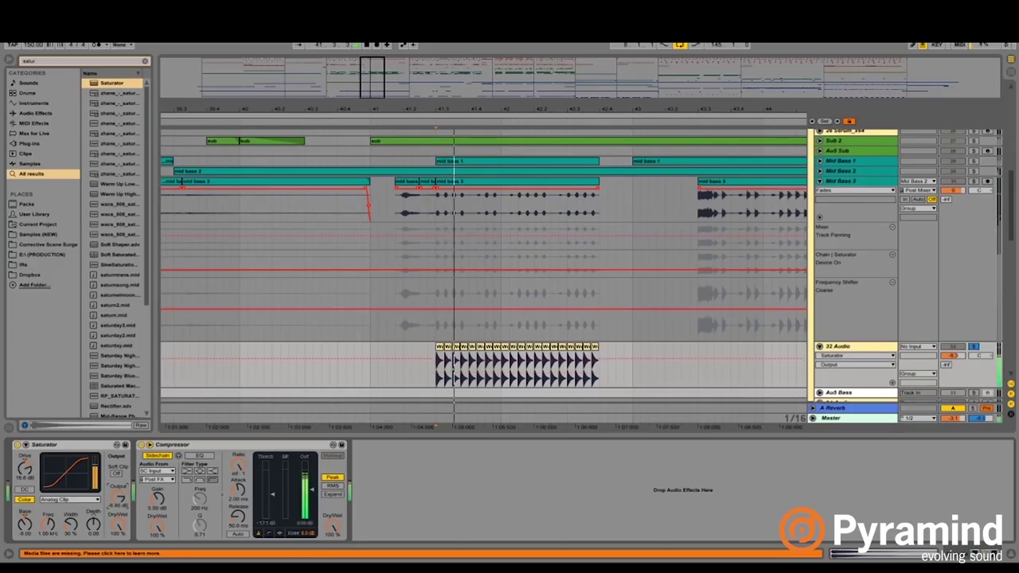
left_click(449, 361)
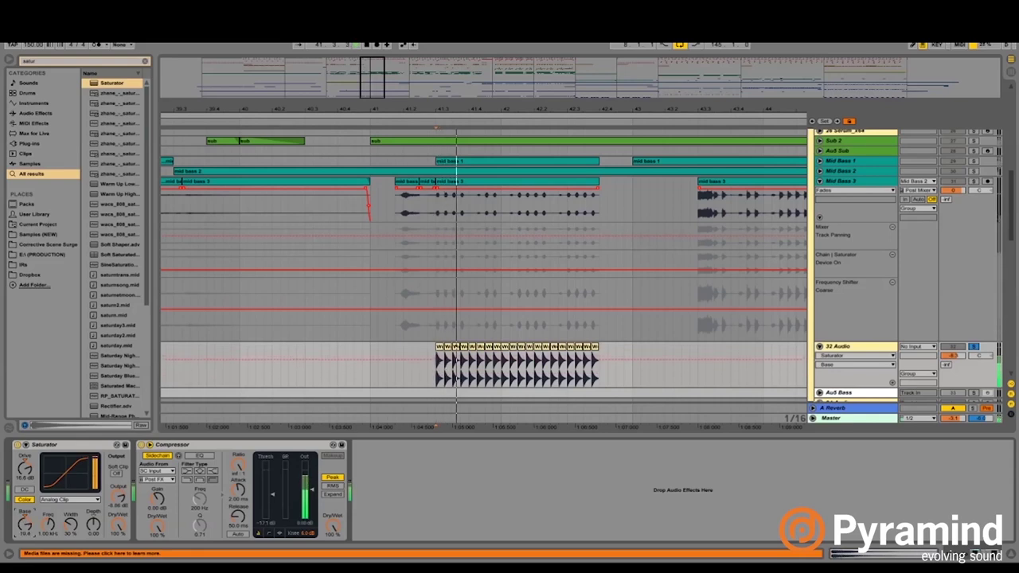
Step: Select all the woodblock clips and detune them to 31 ct while auditioning the pattern
left_click(439, 348)
left_click(595, 347, "shift")
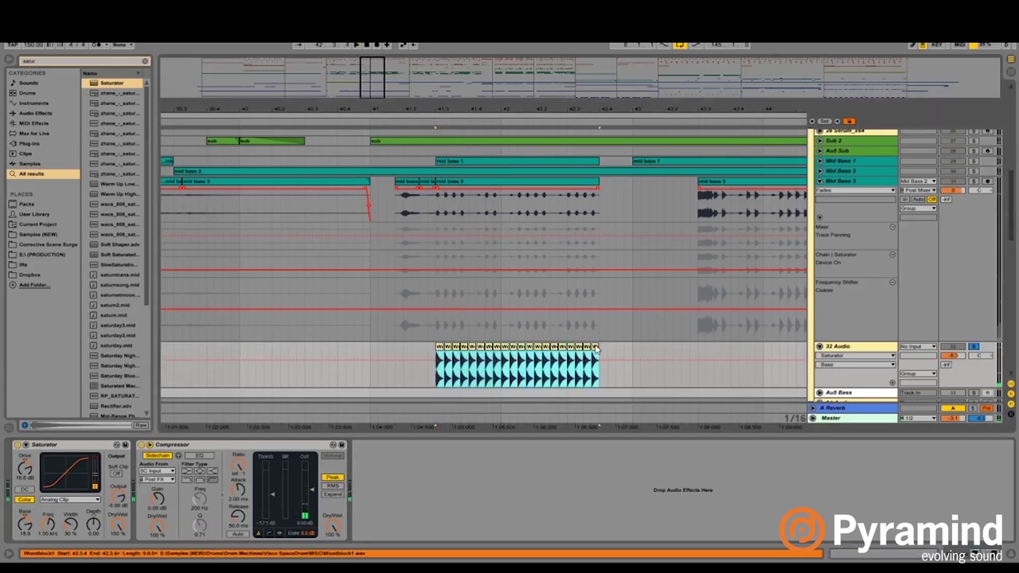
key("shift+Tab")
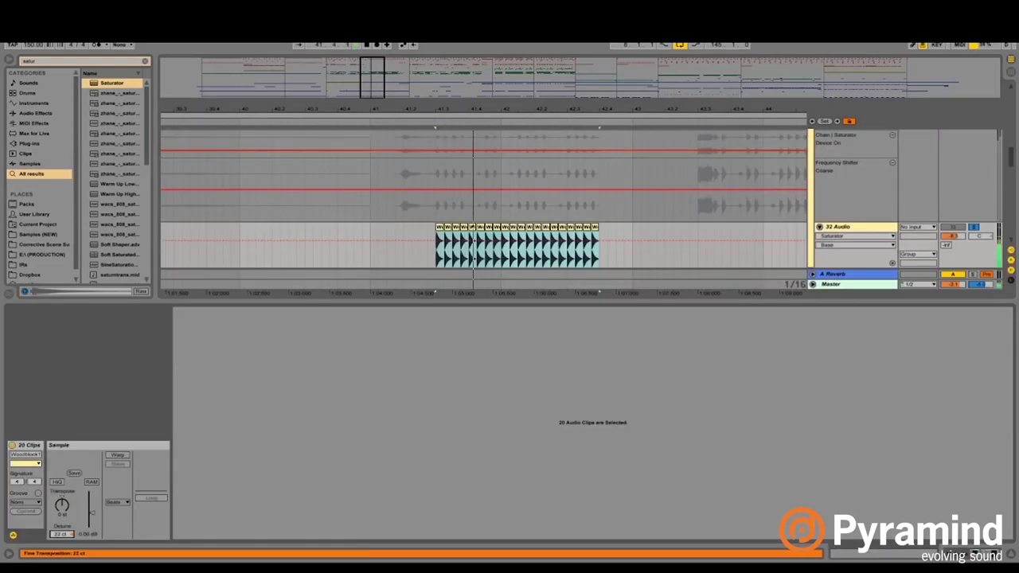
key("space")
key("space")
Step: Deactivate the mid bass 1 and mid bass 3 clips that run parallel to the woodblock hits from 41.3.1
scroll(978, 166, "up", 5)
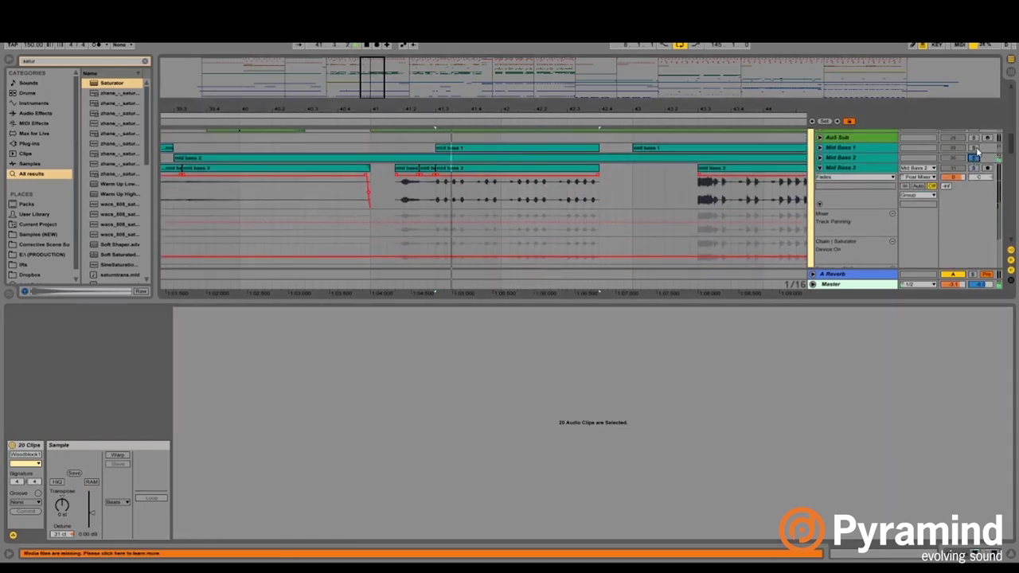
left_click(576, 149)
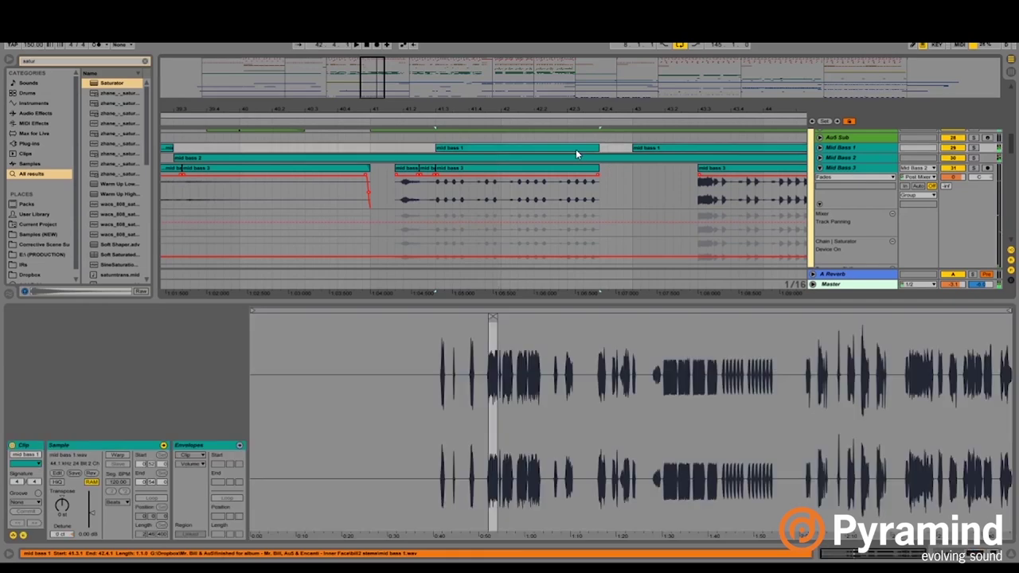
left_click(570, 168)
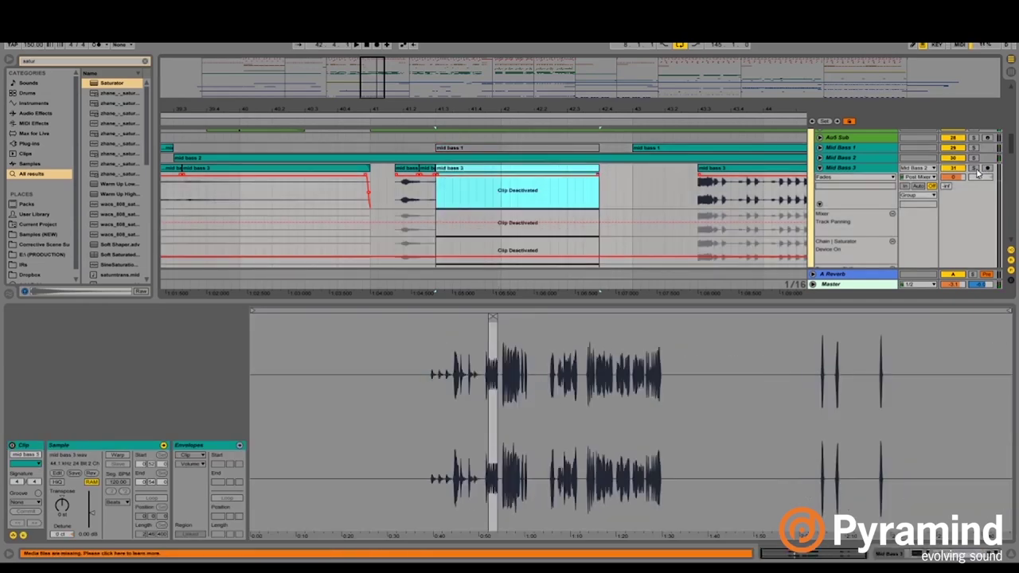
Step: Fold the Mid Bass 3 track and duplicate the 32 Audio woodblock track with its clips and effects
left_click(821, 168)
left_click(840, 179)
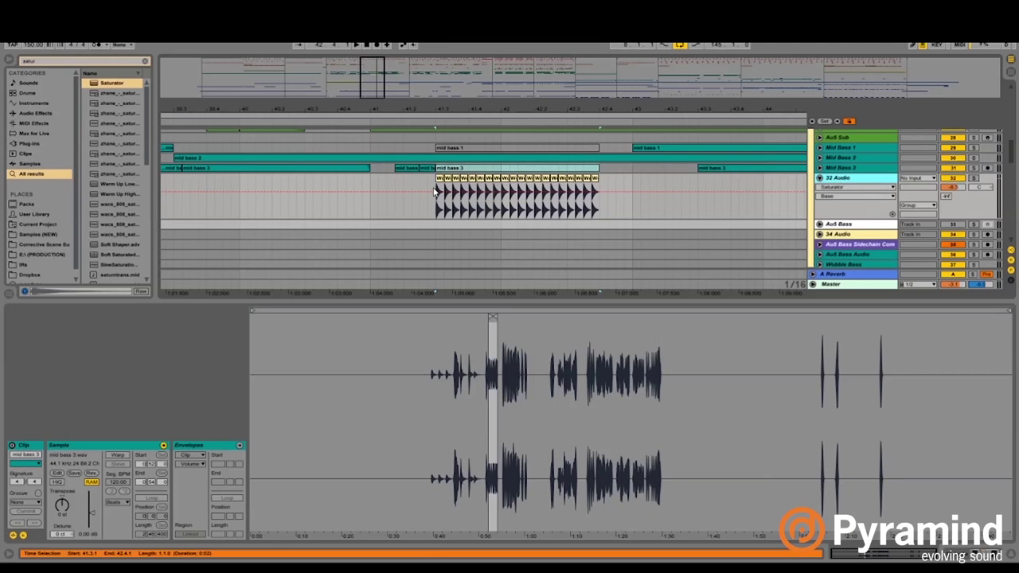
key("ctrl+d")
Step: Search the browser for cowbell and audition the samples down to the TINY_COWBELL ones
key("ctrl+f")
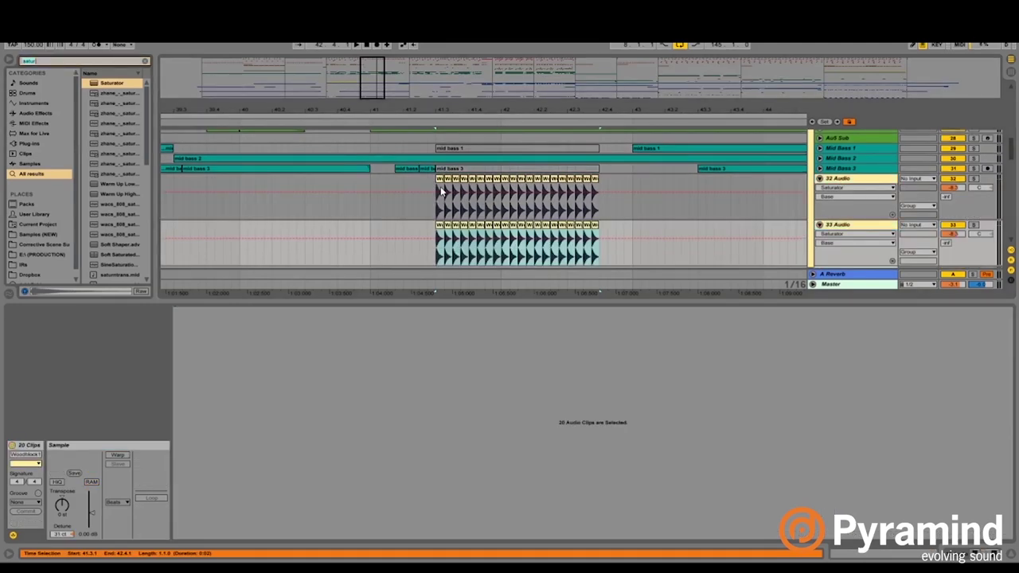
type("cowbell")
left_click(87, 93)
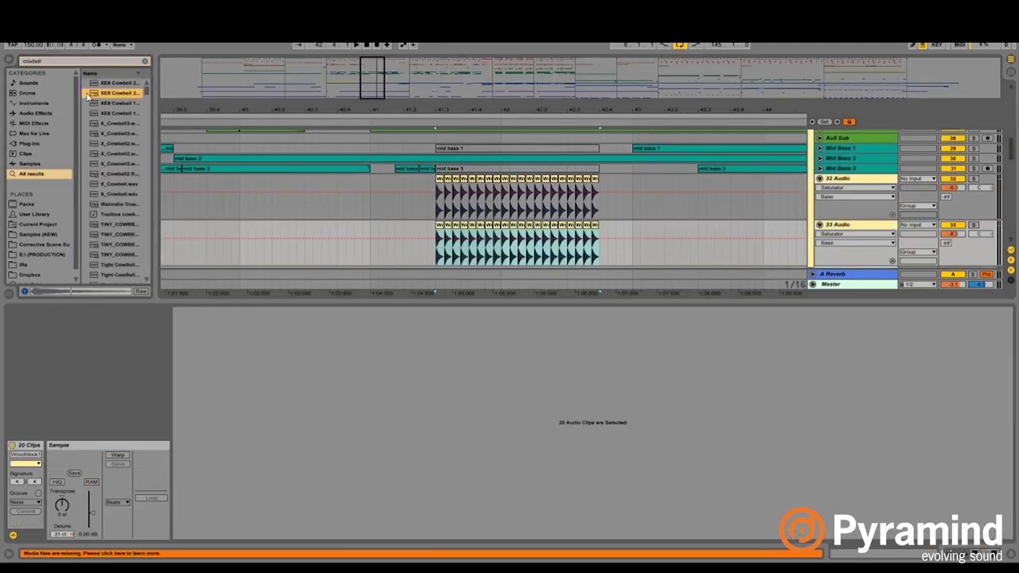
left_click(105, 112)
left_click(116, 133)
left_click(122, 153)
key("Down")
key("Down")
key("Down")
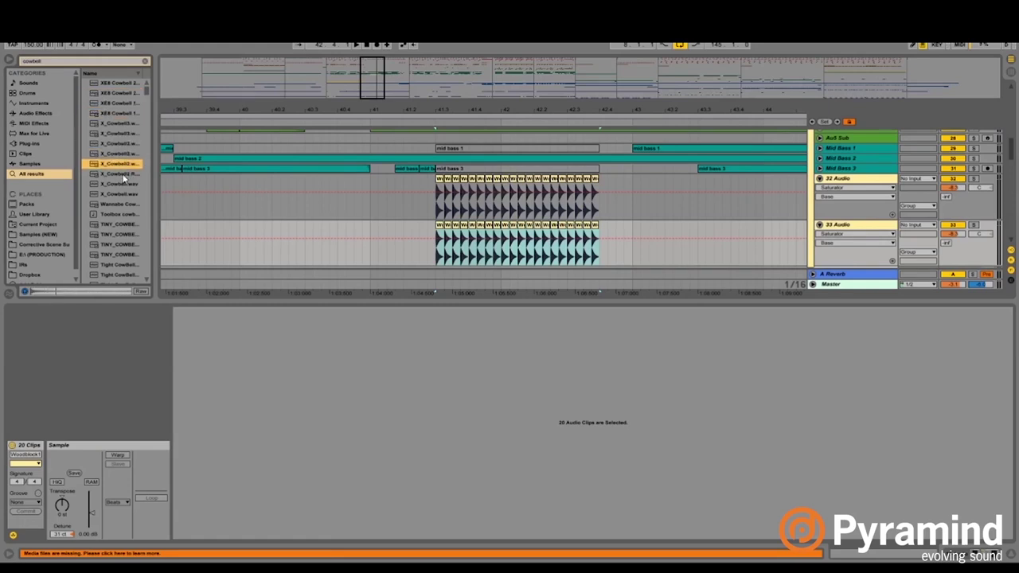
key("Down")
key("Down")
key("Down")
key("Down")
key("Down")
key("Down")
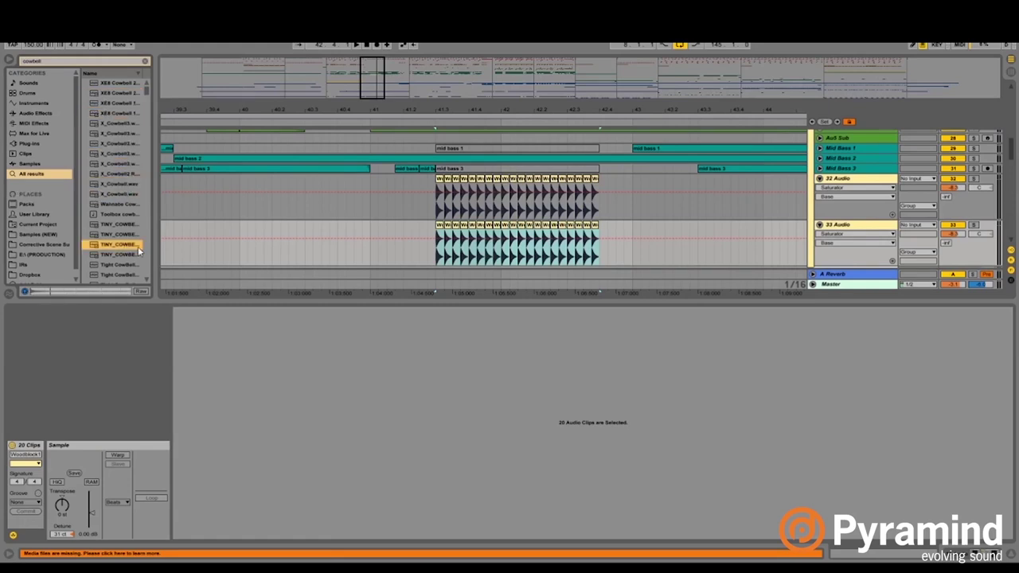
Step: Clear the duplicated woodblock clips from the 33 Audio track and place the TINY_COWBELL sample there at 41.3.1
left_click_drag(636, 250, 421, 248)
key("Delete")
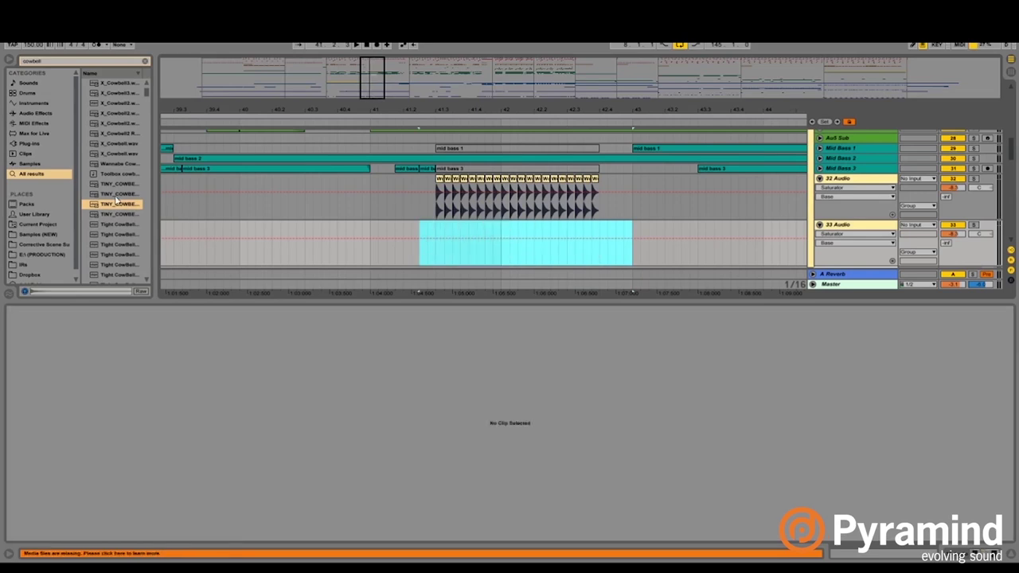
left_click_drag(118, 205, 435, 255)
key("space")
key("space")
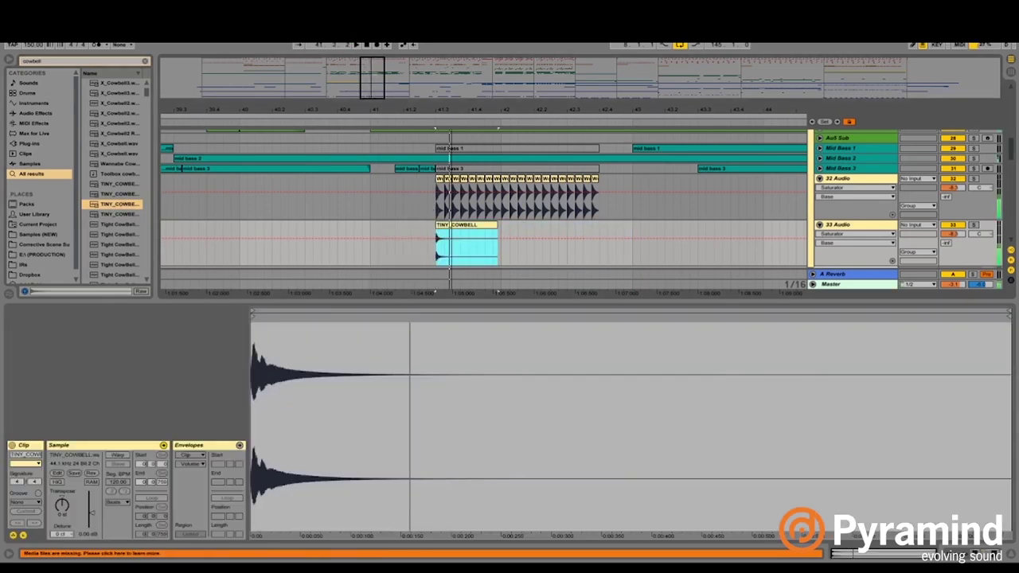
Step: Solo the 33 Audio track and trim the TINY_COWBELL clip to a single sixteenth note
left_click_drag(452, 109, 449, 155)
left_click(974, 226)
key("space")
key("space")
left_click_drag(697, 238, 420, 240)
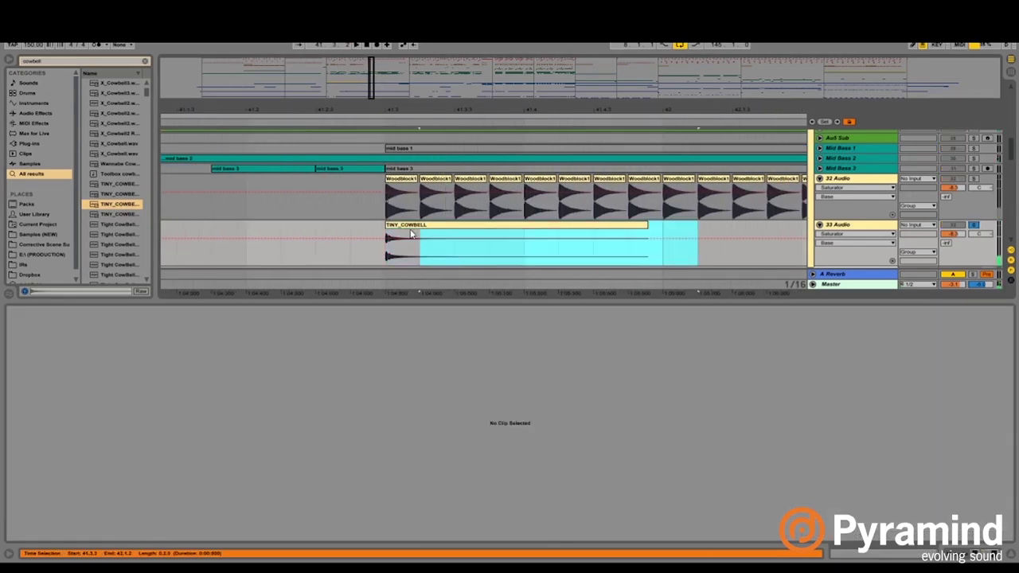
key("Delete")
Step: Transpose the cowbell clip up 4 st and repeat it in sixteenth notes alongside the woodblock clips from 41.3.1 to 42.4.1
left_click(404, 226)
left_click(62, 515)
key("Down")
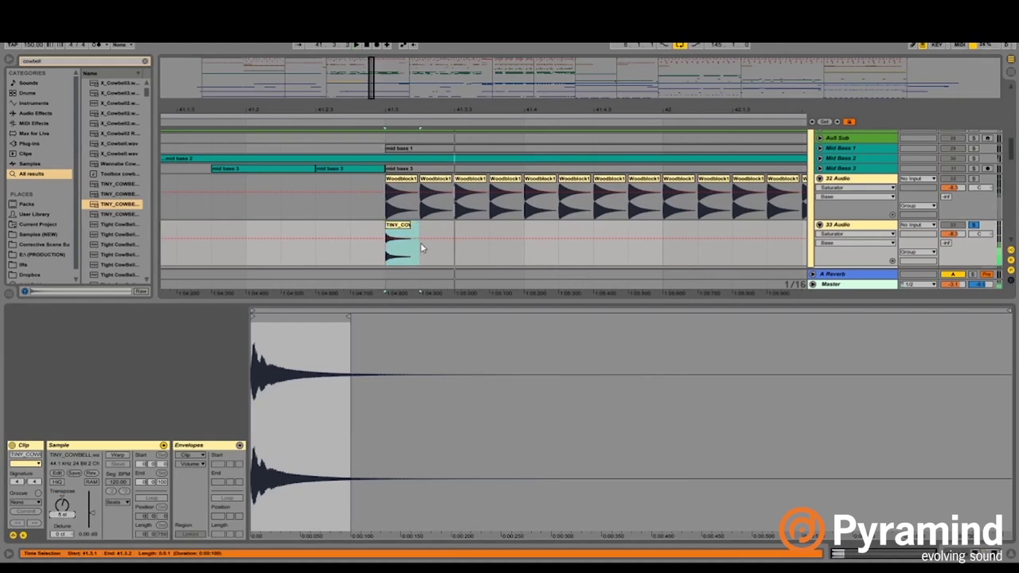
mouse_move(420, 247)
left_mouse_down()
mouse_move(400, 237)
mouse_move(509, 237)
left_mouse_up()
key("ctrl+d")
key("ctrl+d")
key("ctrl+d")
key("ctrl+d")
key("ctrl+d")
key("ctrl+d")
key("ctrl+d")
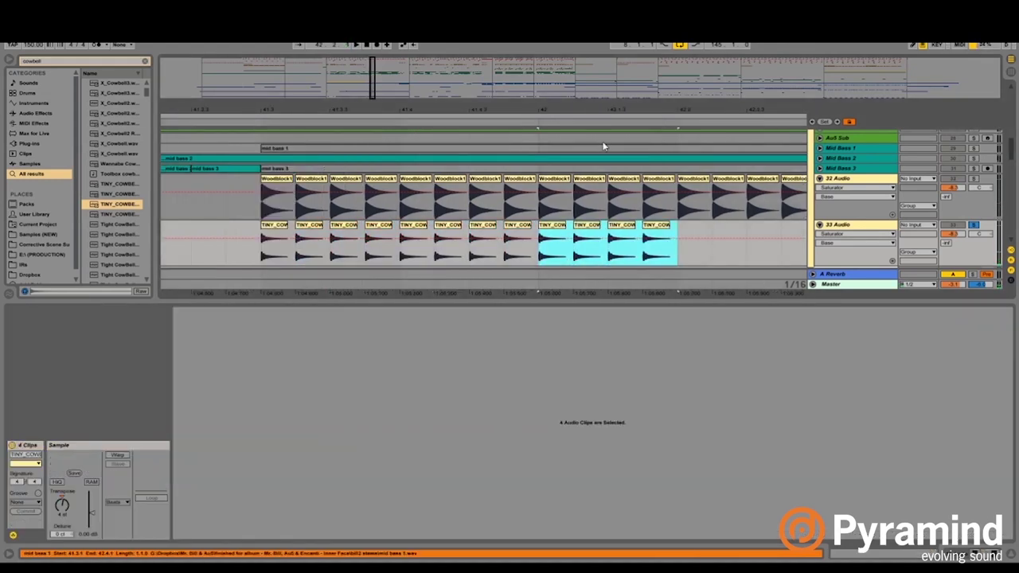
Step: Unsolo the 33 Audio track and lower the 32 Audio and 33 Audio volumes to about -10 dB
left_click_drag(602, 112, 603, 65)
left_click(498, 198)
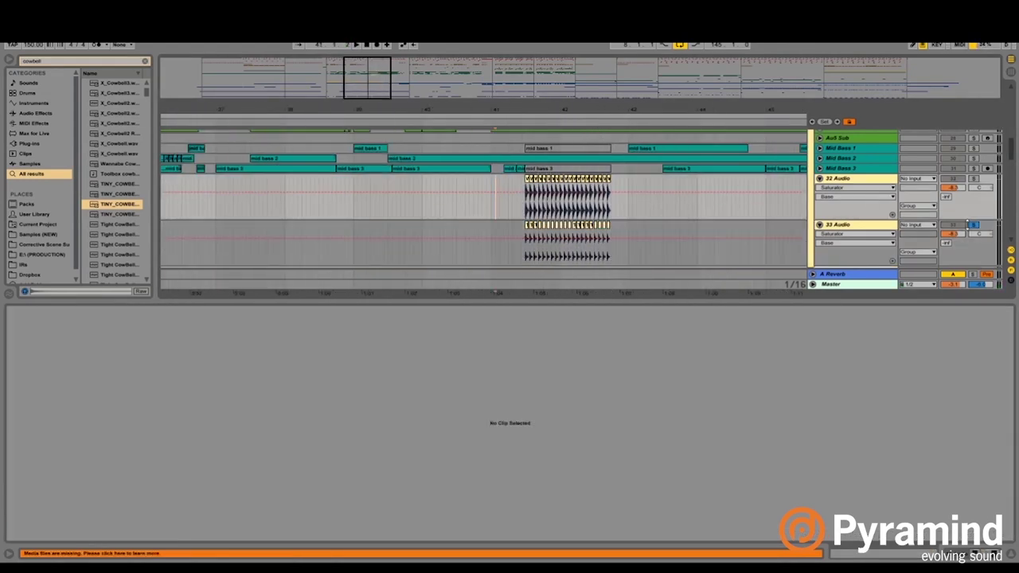
left_click(960, 234)
left_click(955, 180)
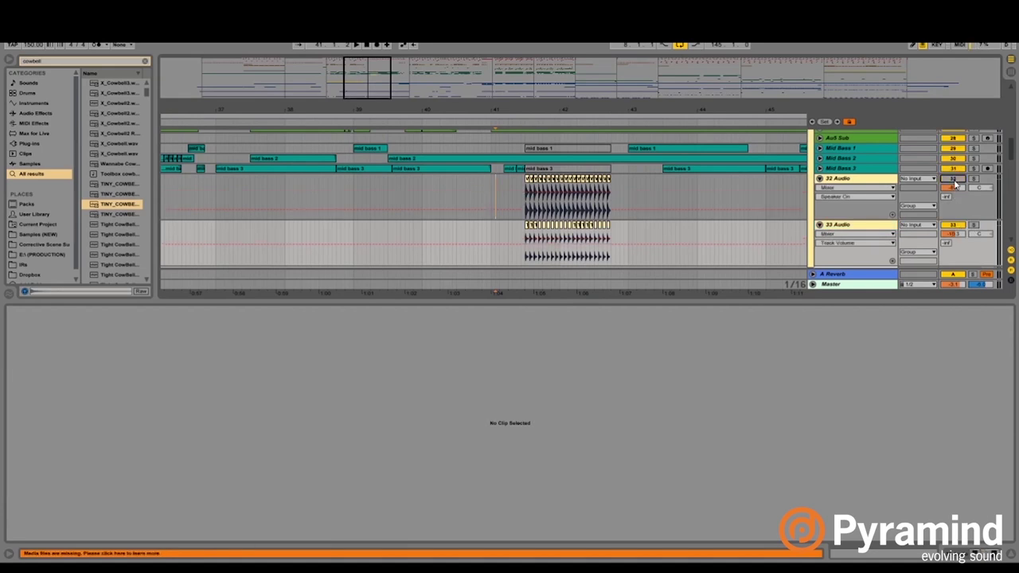
Step: With a 2-bar grid, raise the 32 Audio and 33 Audio volumes together to about -6.4 dB and -6.7 dB during playback
right_click(460, 183)
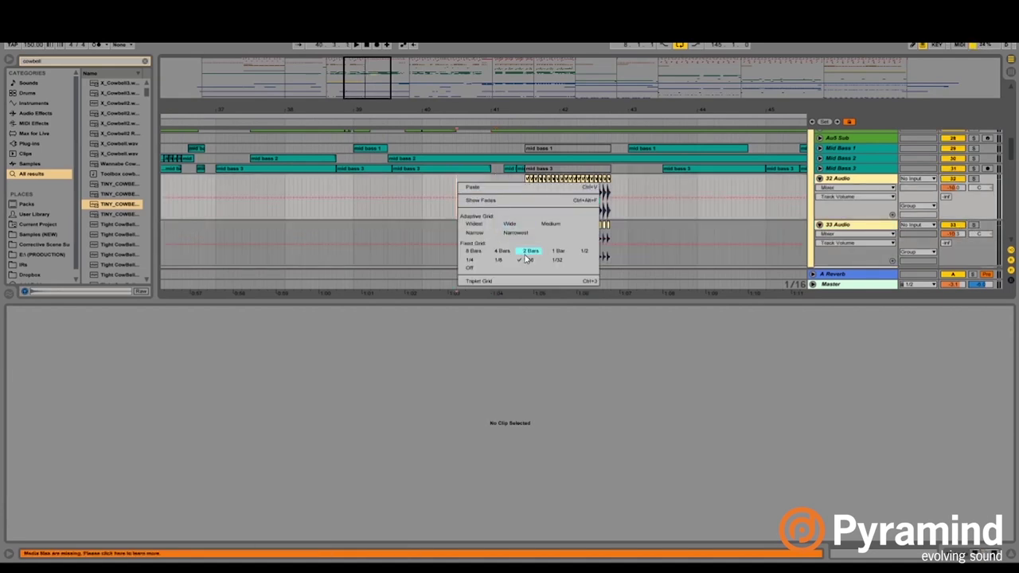
left_click(529, 251)
left_click(884, 182)
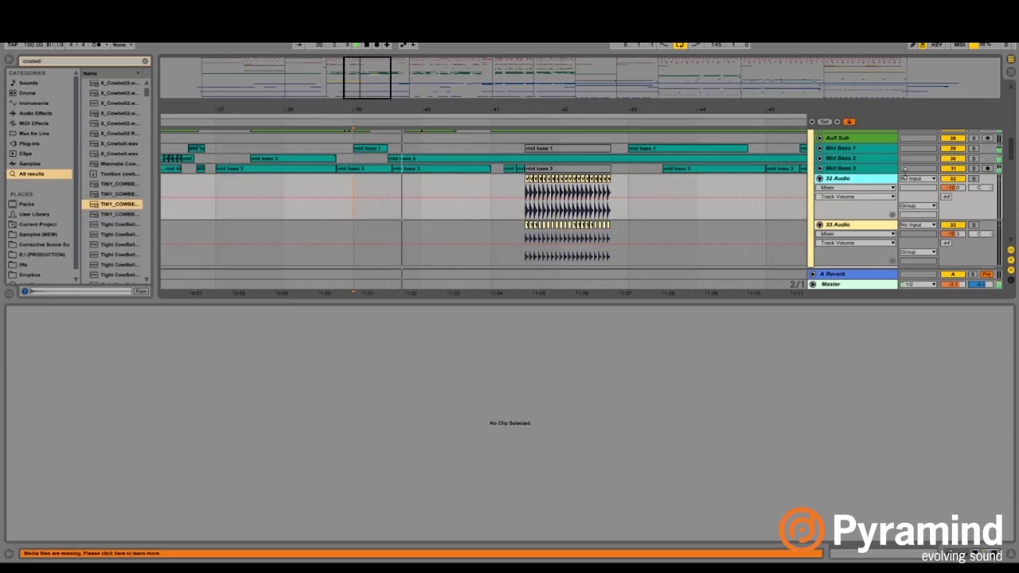
key("shift+Down")
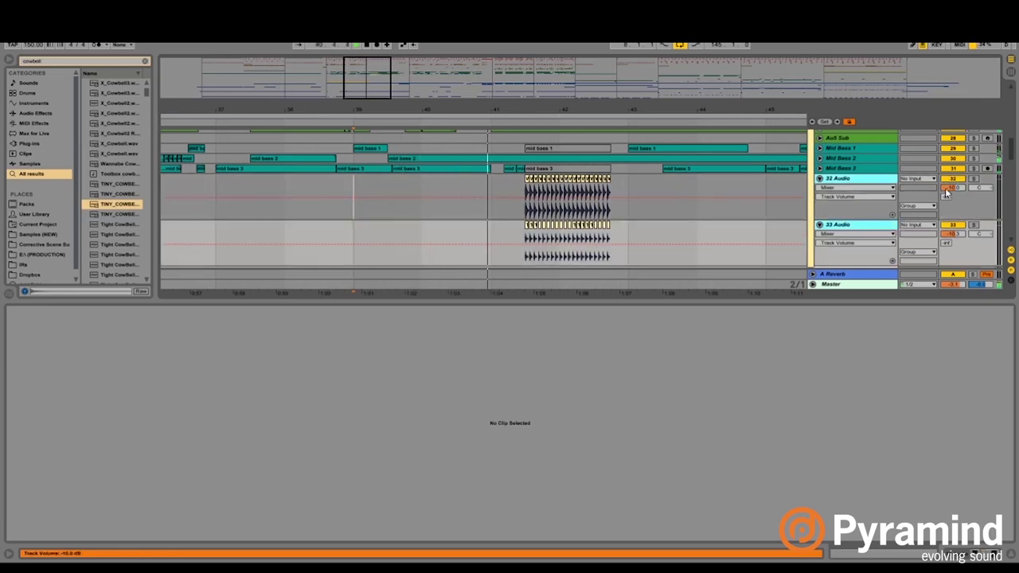
left_click_drag(950, 187, 950, 179)
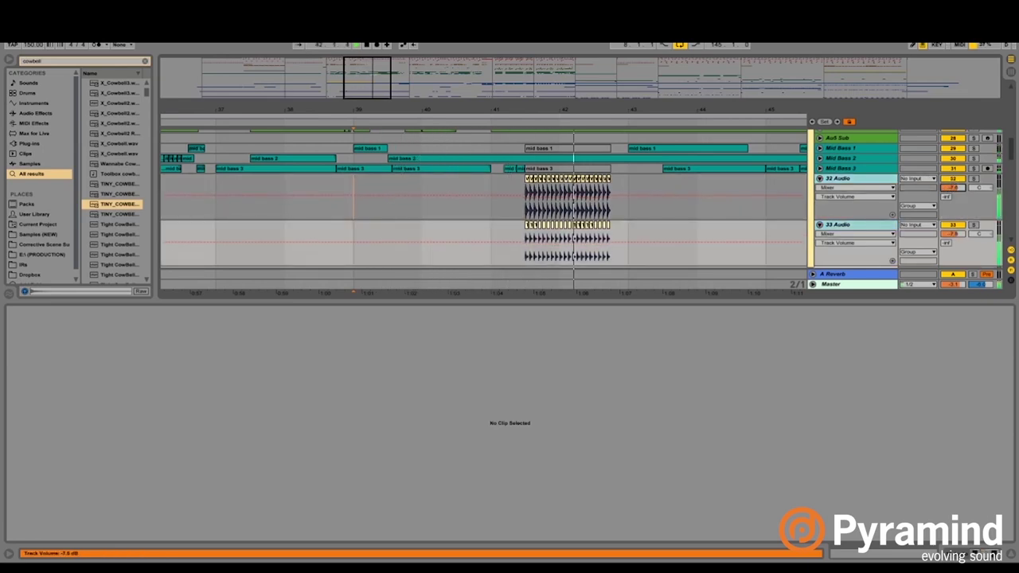
left_click(631, 193)
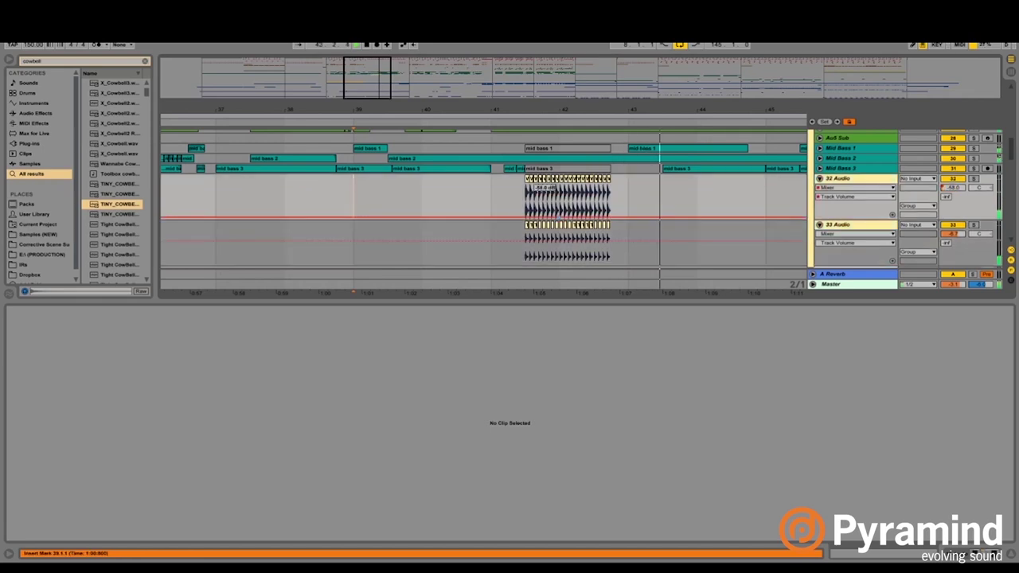
left_click_drag(630, 193, 492, 233)
left_click(770, 235, "shift")
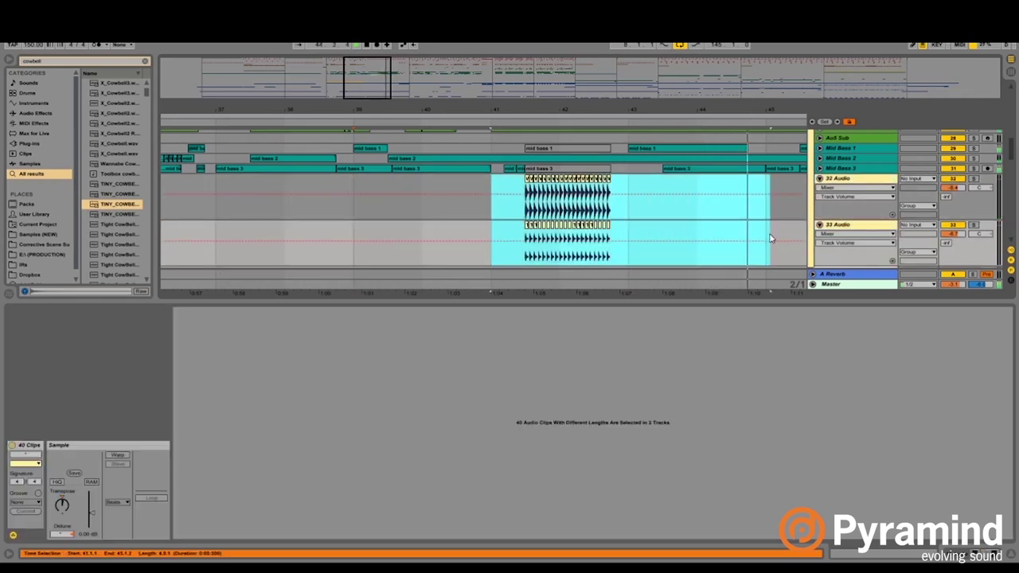
scroll(762, 224, "right", 4)
key("Delete")
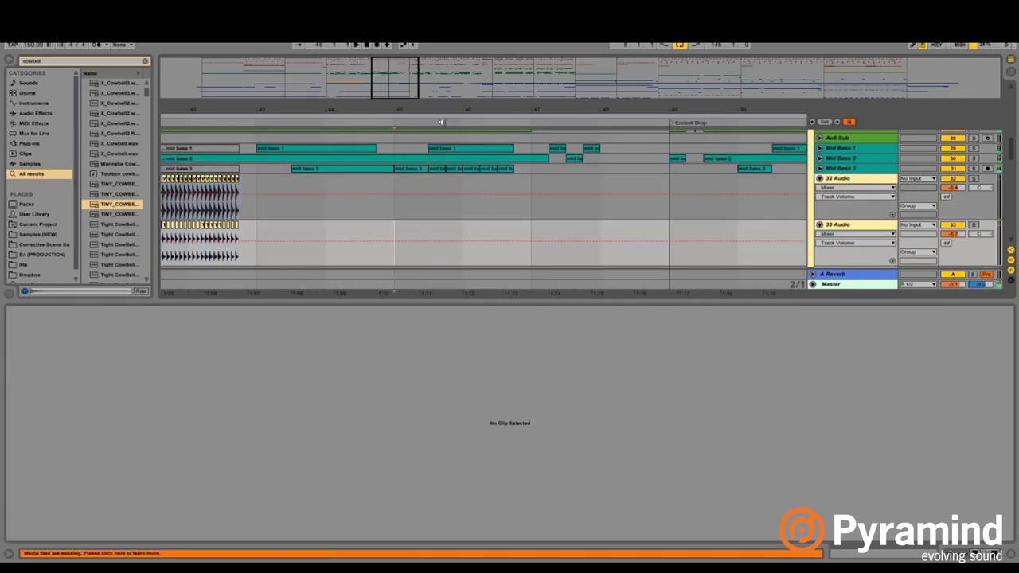
Step: Play the section from bar 45 and deactivate the mid bass 1 and mid bass 3 clips from 45.3.1 on
key("minus")
key("minus")
key("minus")
left_click_drag(405, 109, 486, 187)
left_click_drag(557, 172, 422, 175)
key("space")
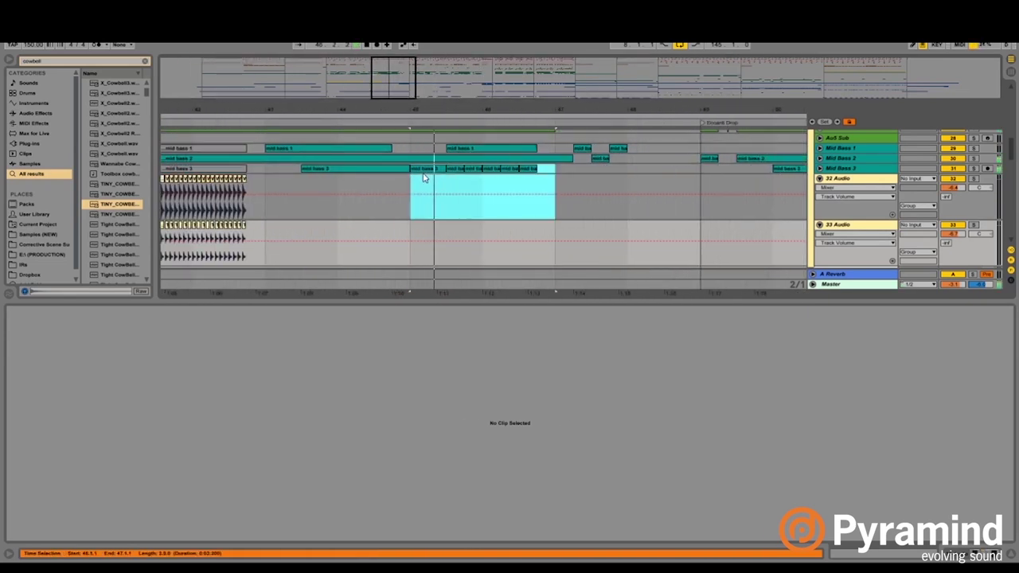
left_click(488, 150)
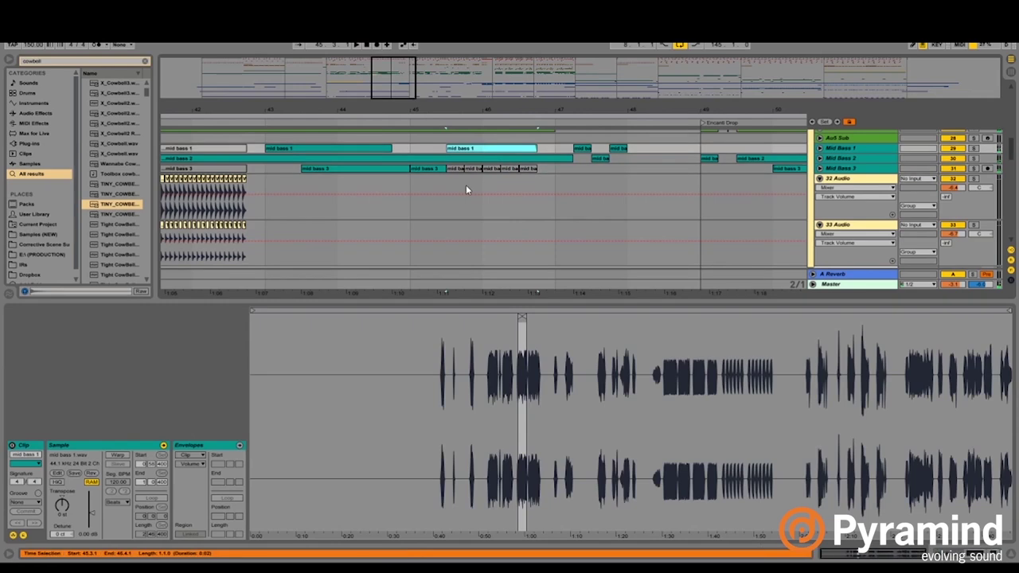
Step: Search the browser for airhorn, place the DJU_AIRHORN sample on 32 Audio at 45.1.1 and use a 1/16 grid
left_click(466, 190)
type("airhorn")
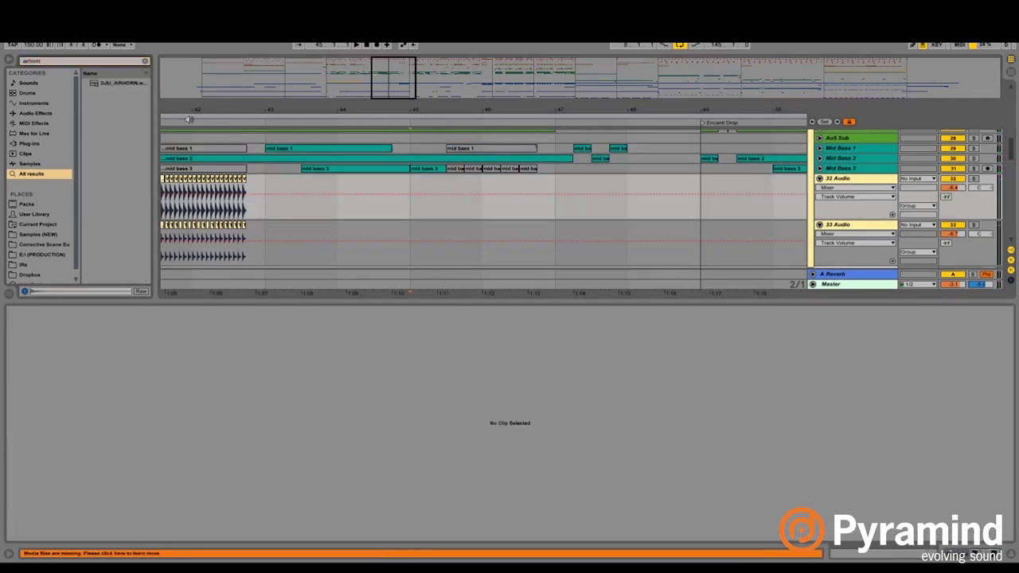
left_click_drag(111, 84, 460, 211)
right_click(448, 228)
left_click(517, 336)
Step: Cut the airhorn down to its opening quarter note and move that piece to 45.3.1 on 32 Audio
key("Delete")
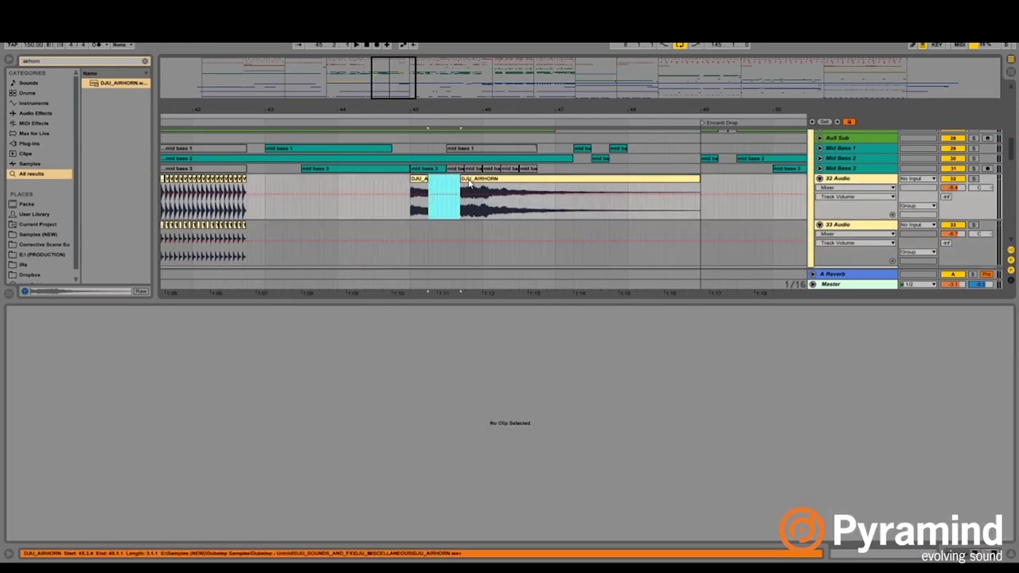
left_click(466, 180)
key("Delete")
left_click(422, 180)
key("Delete")
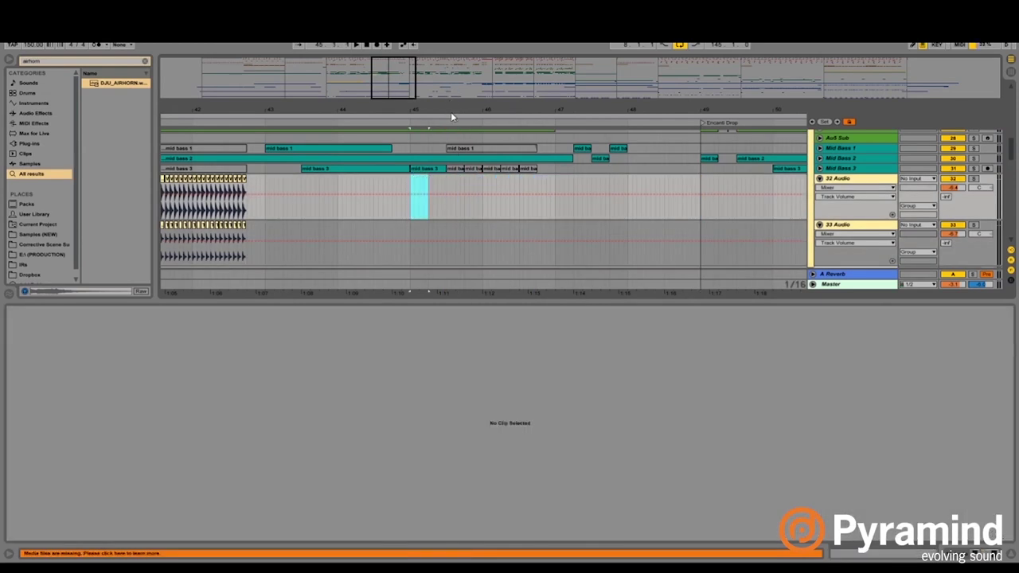
left_click_drag(452, 117, 452, 159)
left_click(432, 191)
key("ctrl+v")
key("space")
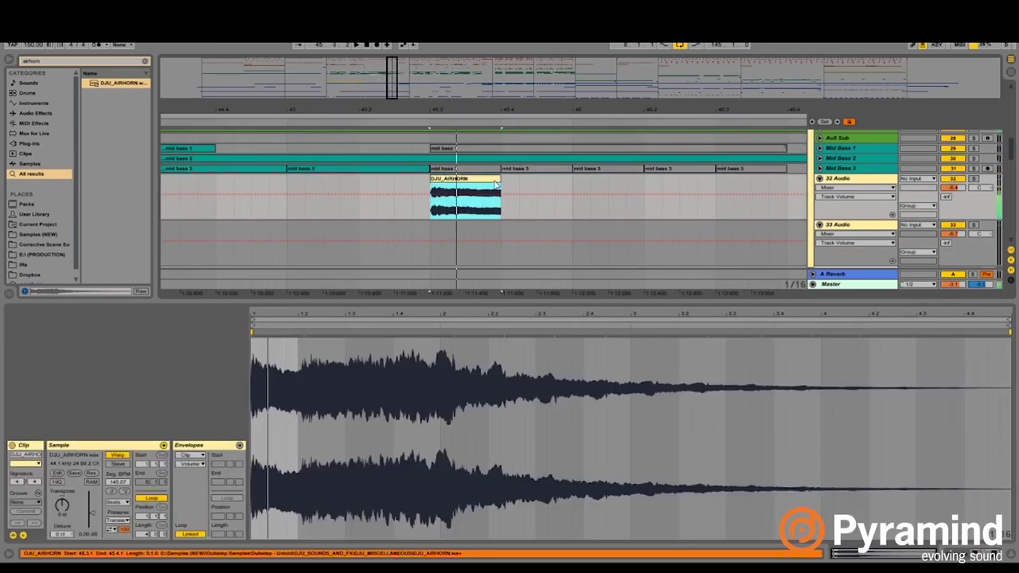
Step: Shorten the airhorn clip to an eighth note, turn off Warp and transpose it up 3 st
left_click_drag(496, 185, 465, 185)
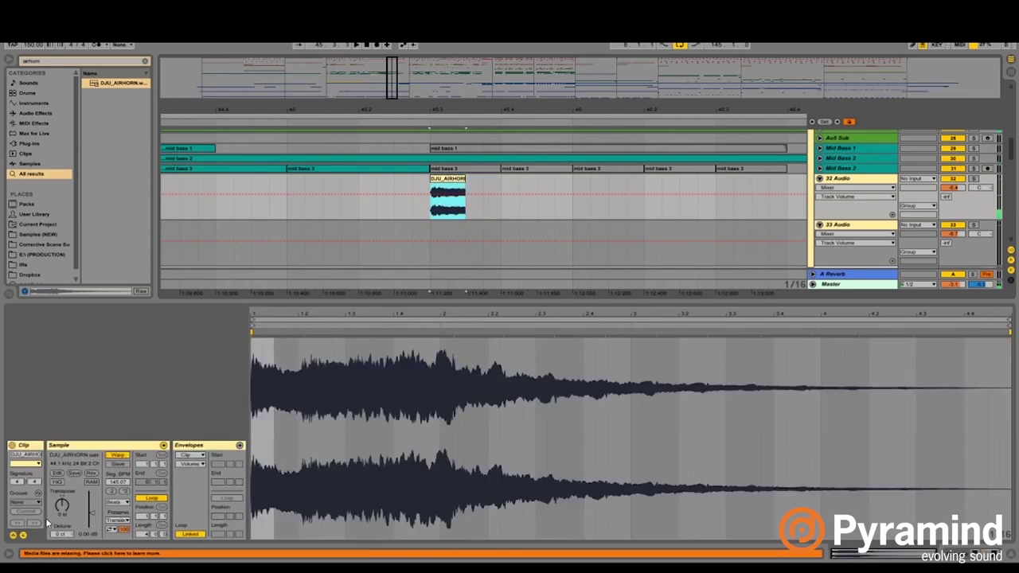
left_click(117, 455)
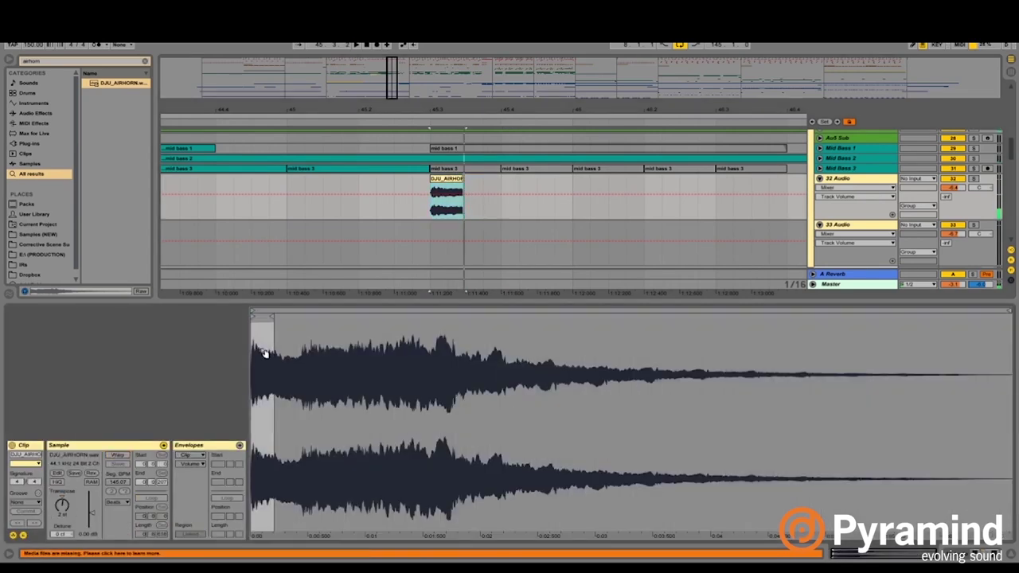
left_click(460, 207)
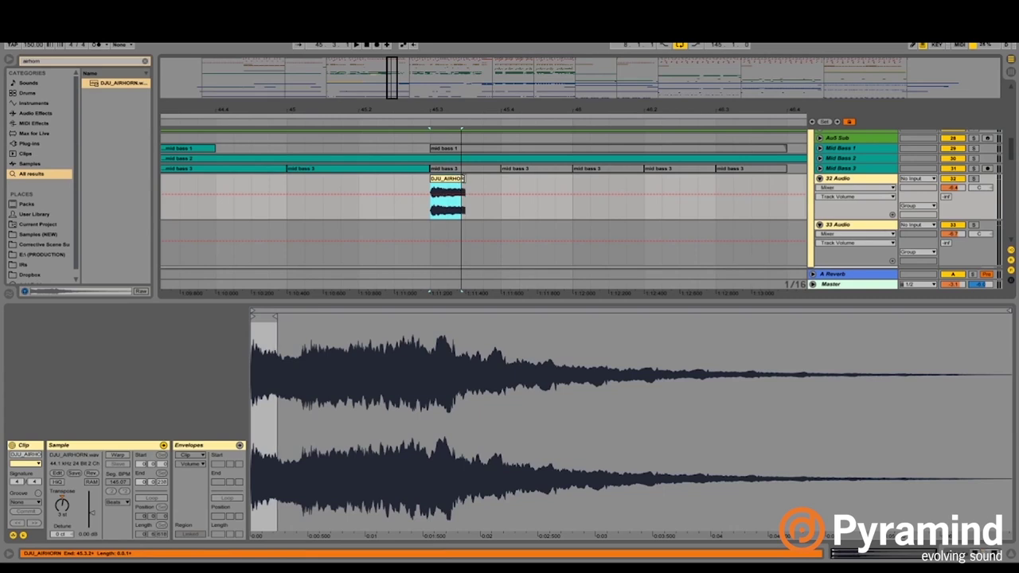
Step: Try repeating the eighth-note airhorn clip back to back up to bar 47 and play the pattern
left_click_drag(467, 208, 435, 209)
key("ctrl+d")
key("ctrl+d")
key("ctrl+d")
left_click(435, 208, "shift")
key("ctrl+d")
key("ctrl+d")
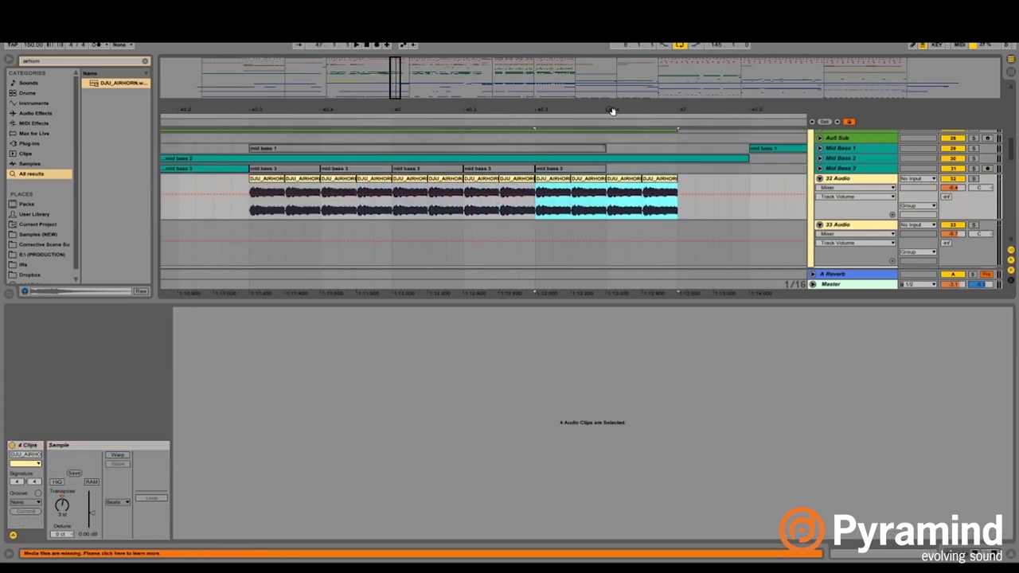
left_click_drag(611, 111, 612, 109)
key("ctrl+d")
key("ctrl+z")
left_click(490, 199)
key("space")
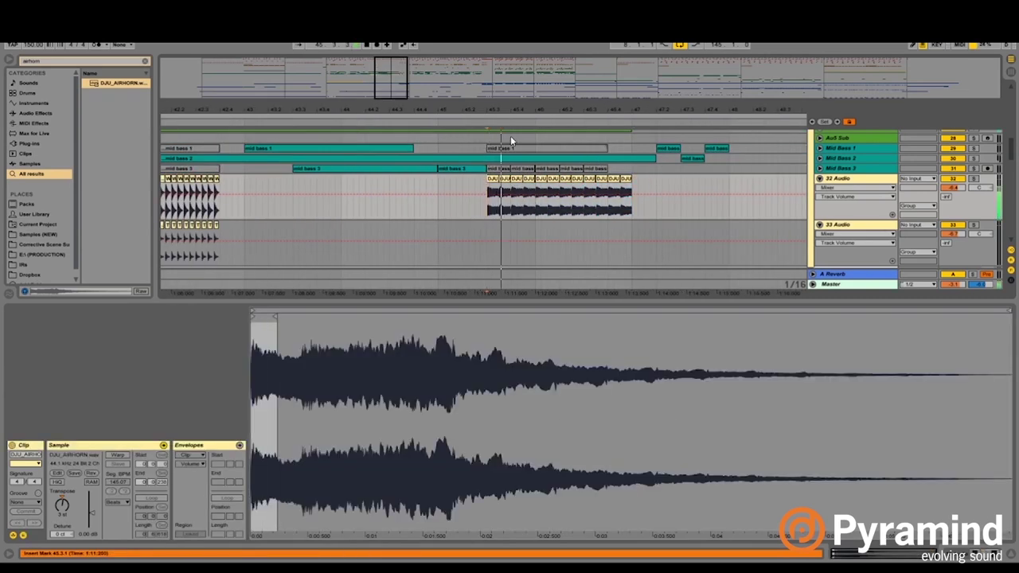
key("space")
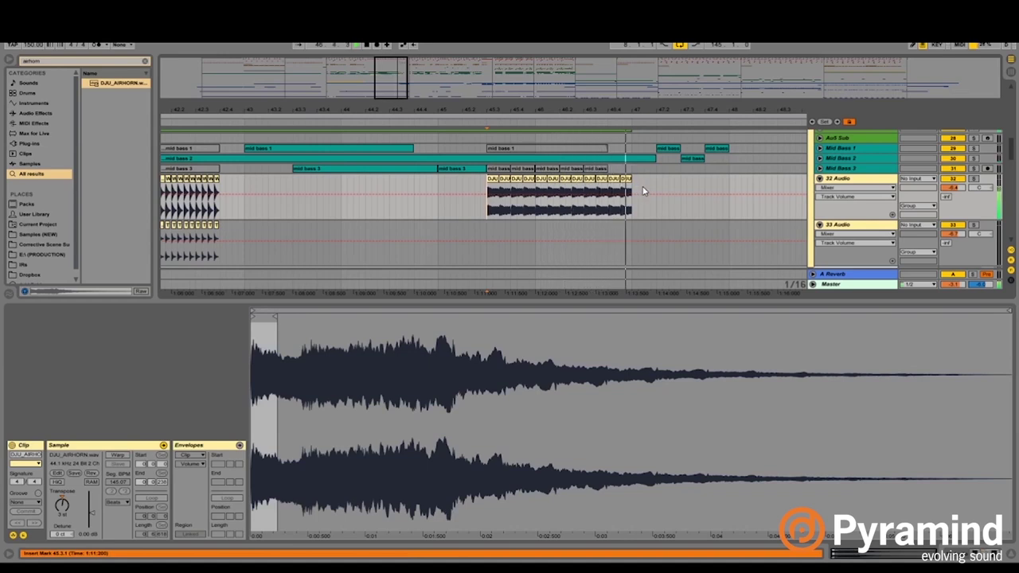
Step: Delete all repeated airhorn clips after the first one at 45.3.1
left_click_drag(643, 180, 487, 199)
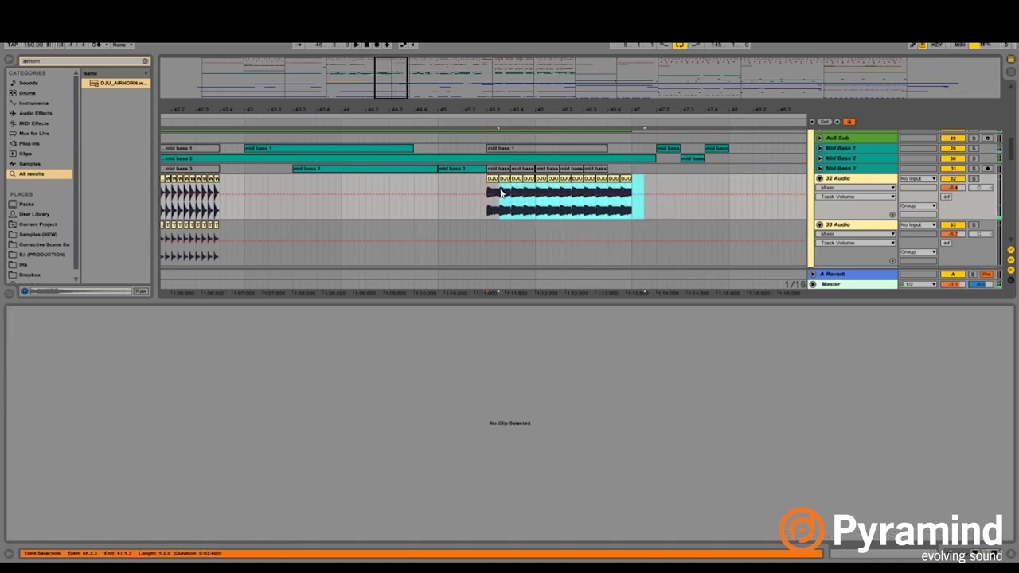
left_click_drag(499, 110, 499, 147)
key("Delete")
Step: Trim the airhorn clip at 45.3.1 to a sixteenth note and duplicate it to fill the beat up to 45.4.1
right_click(532, 222)
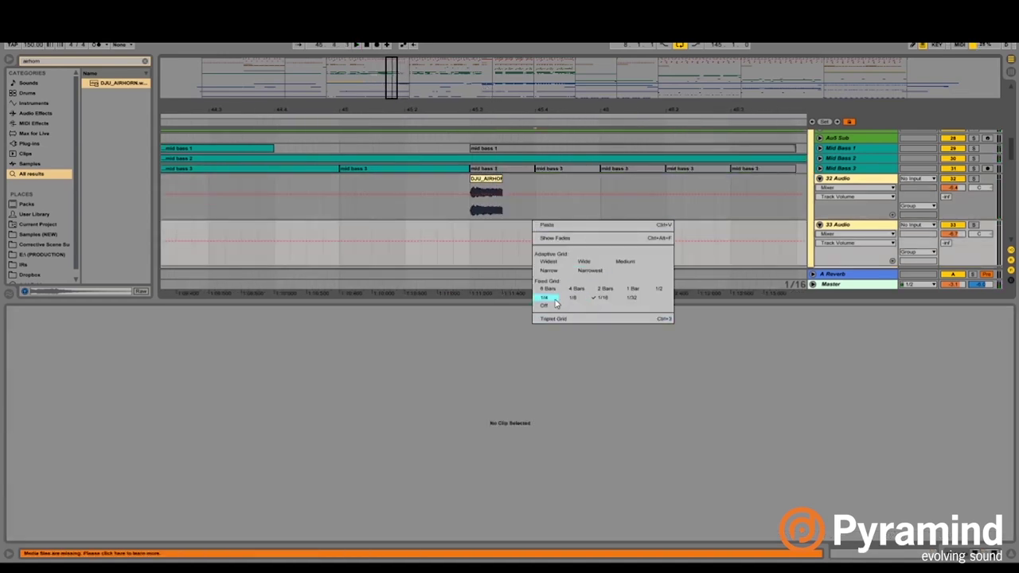
left_click(490, 200)
left_click_drag(514, 205, 478, 202)
key("Delete")
key("ctrl+z")
key("ctrl+z")
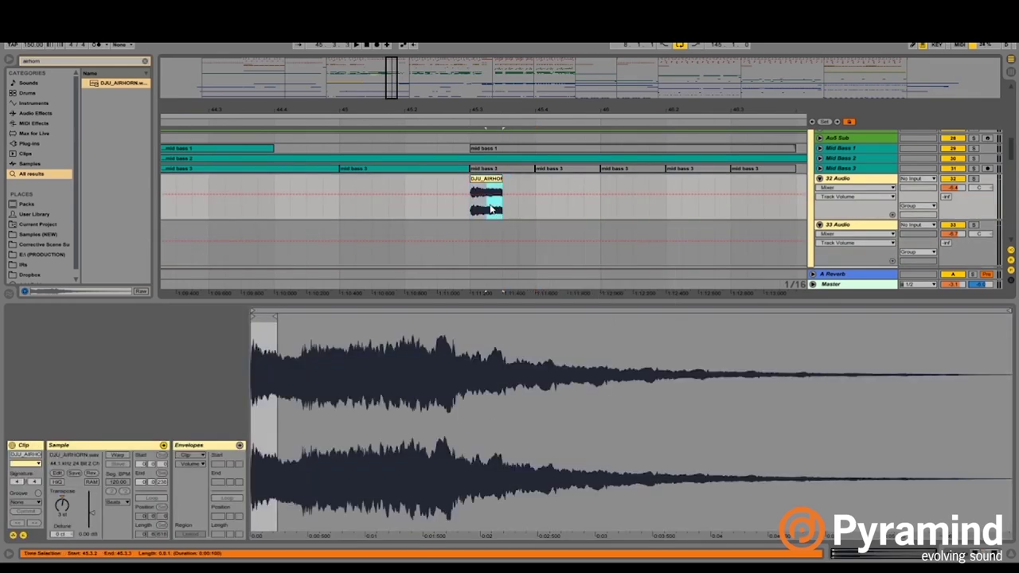
key("ctrl+d")
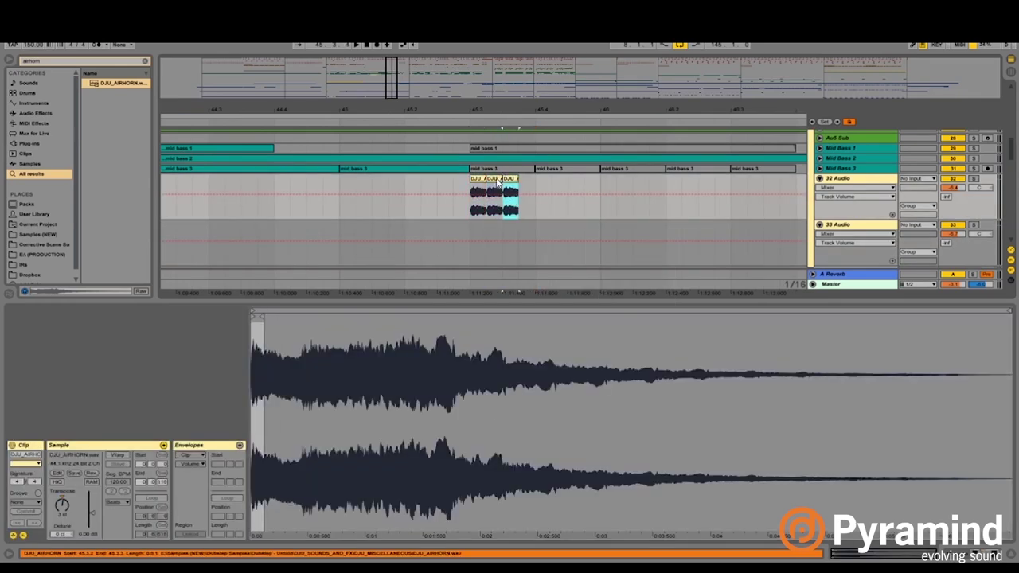
key("ctrl+d")
left_click(510, 180)
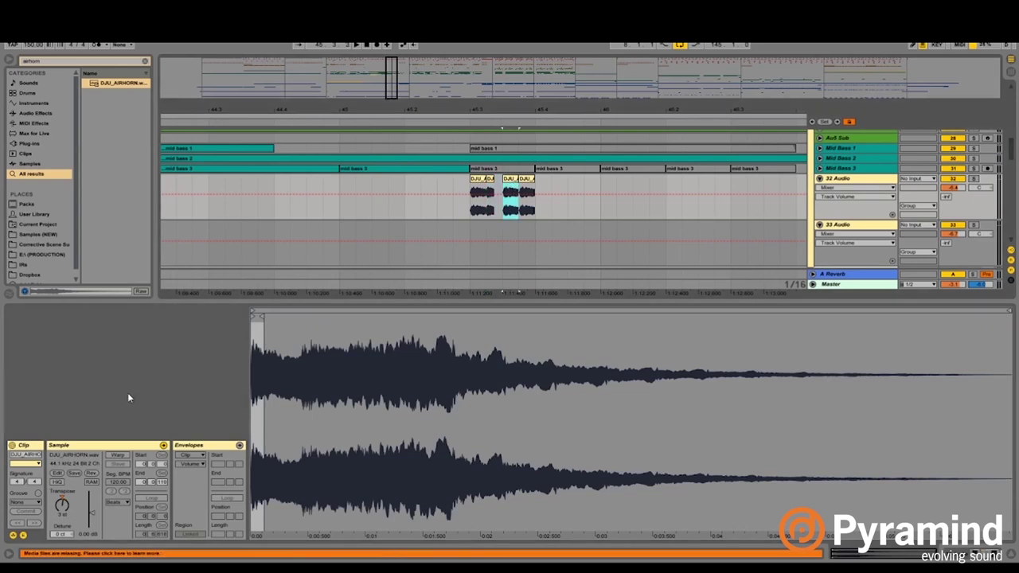
Step: Shorten the airhorn clip at 45.3.3 to a brief stab transposed up 20 st and put a copy in place of the clip at 45.3.4
left_click_drag(518, 179, 507, 179)
left_click(526, 180)
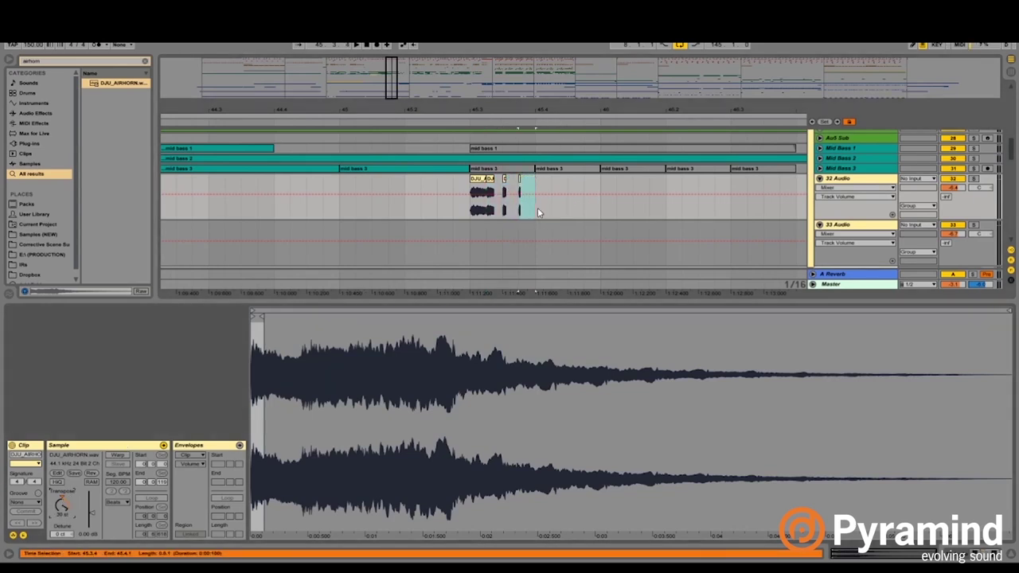
Step: Duplicate the one-beat airhorn pattern from 45.3.1 four times to fill up to 46.4.1, and play it in context
left_click_drag(537, 209, 476, 208)
key("ctrl+d")
key("ctrl+d")
key("ctrl+d")
key("ctrl+d")
mouse_move(687, 110)
left_mouse_down()
mouse_move(642, 110)
mouse_move(640, 73)
left_mouse_up()
left_click(529, 199)
key("space")
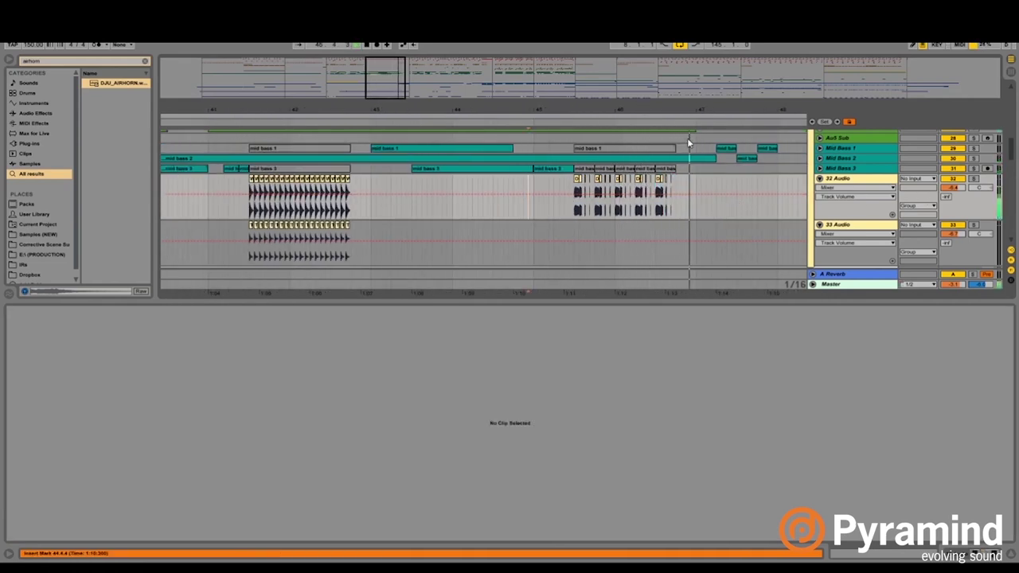
Step: Play the arrangement from the Encanti Drop at bar 49 and examine the sub and mid bass clips across the section
left_click_drag(690, 110, 497, 75)
right_click(518, 202)
left_click(614, 297)
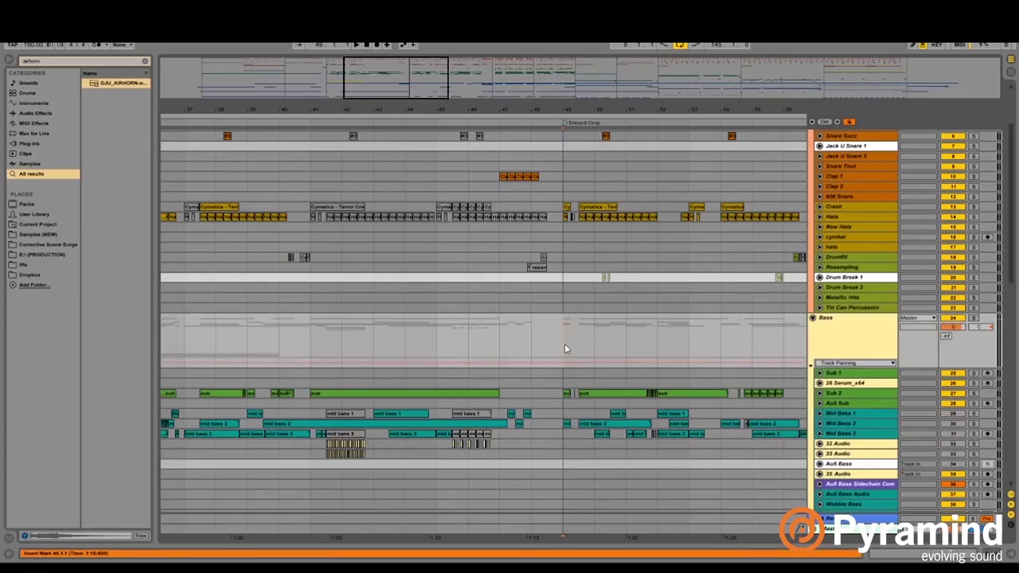
scroll(613, 323, "down", 3)
left_click_drag(670, 109, 477, 151)
scroll(555, 225, "down", 5)
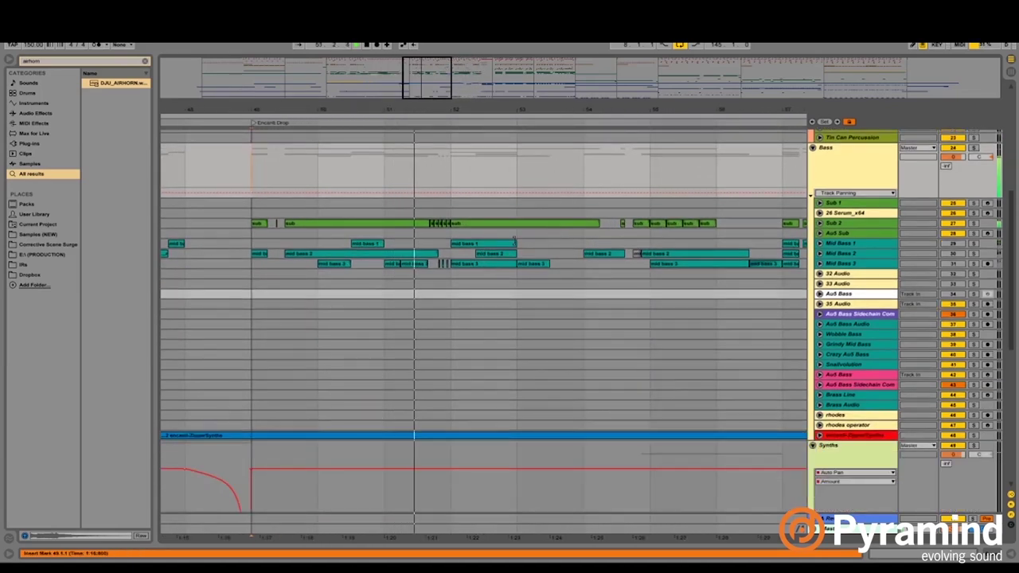
scroll(553, 232, "up", 2)
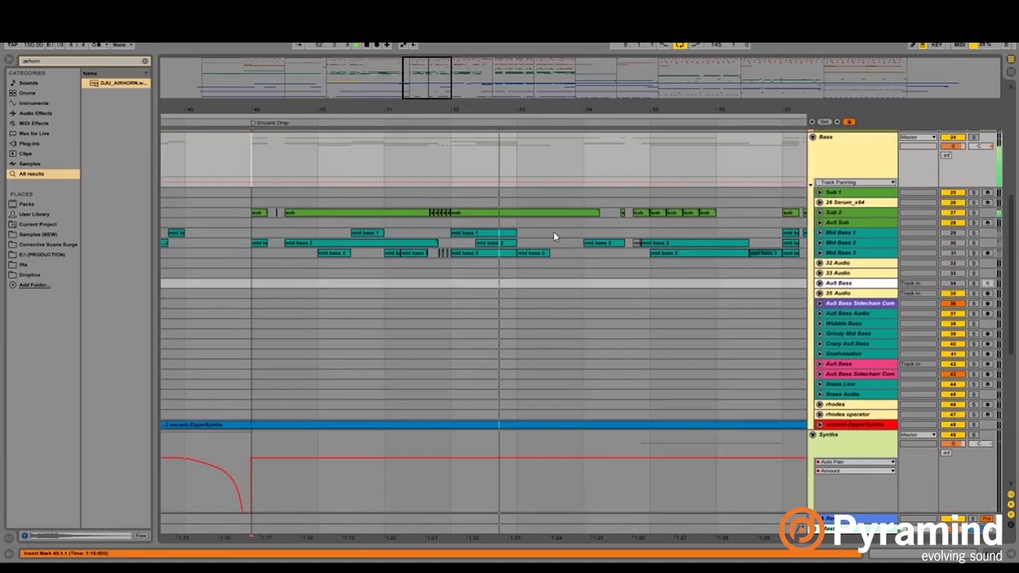
scroll(566, 223, "up", 3)
left_click_drag(577, 109, 577, 100)
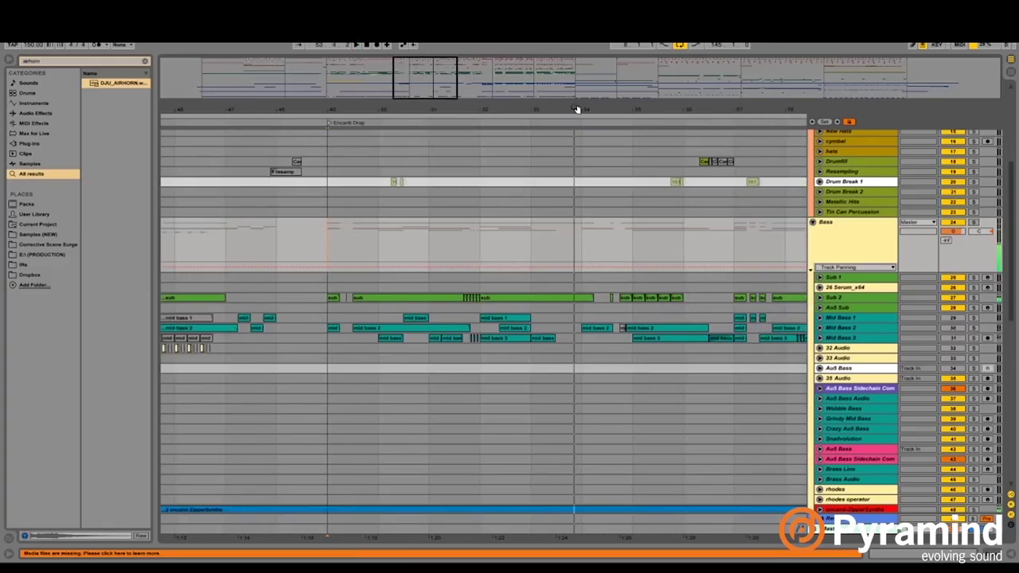